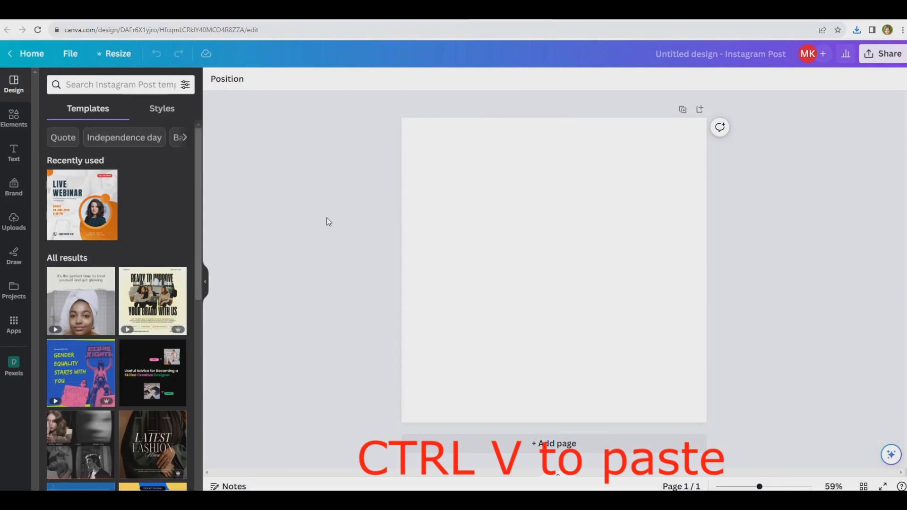
- Paste the copied elements into the blank Instagram post and bring over the original design's phone background photo and gradient overlay
key("ctrl+v")
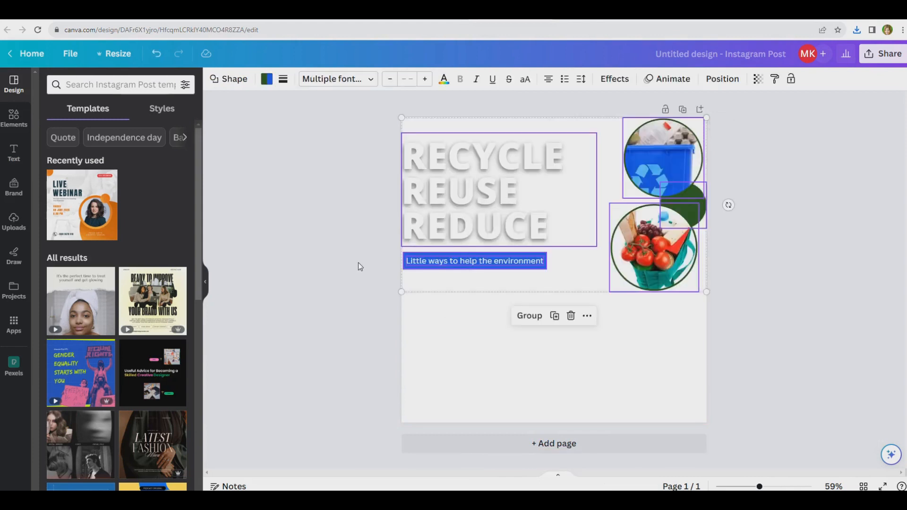
left_click(437, 349)
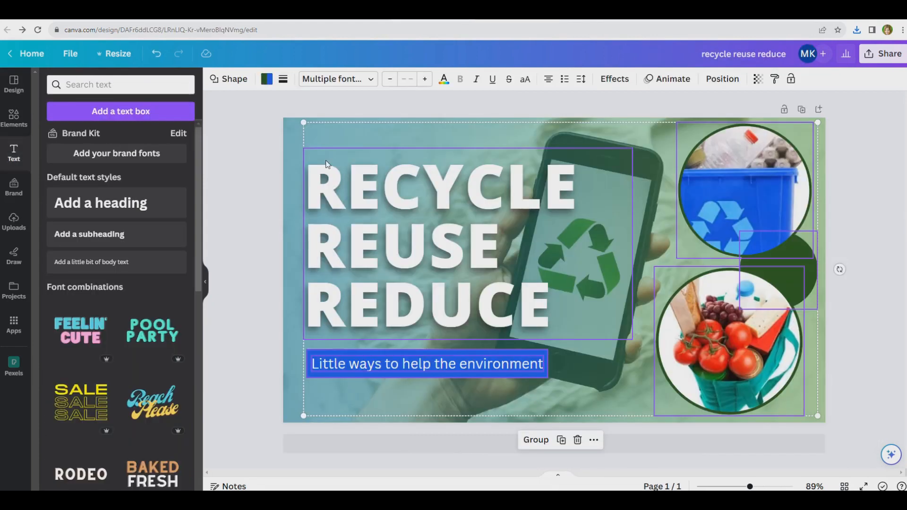
left_click(290, 242)
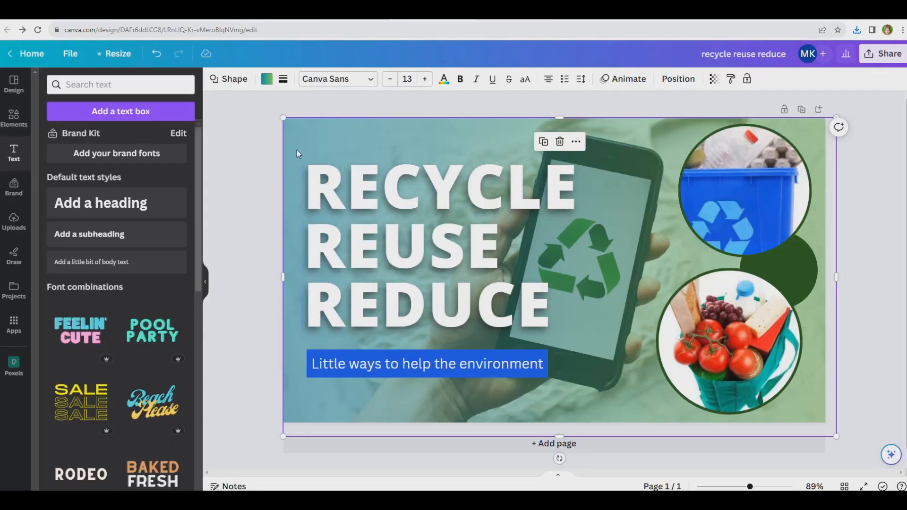
left_click_drag(296, 151, 333, 174)
left_click(295, 132)
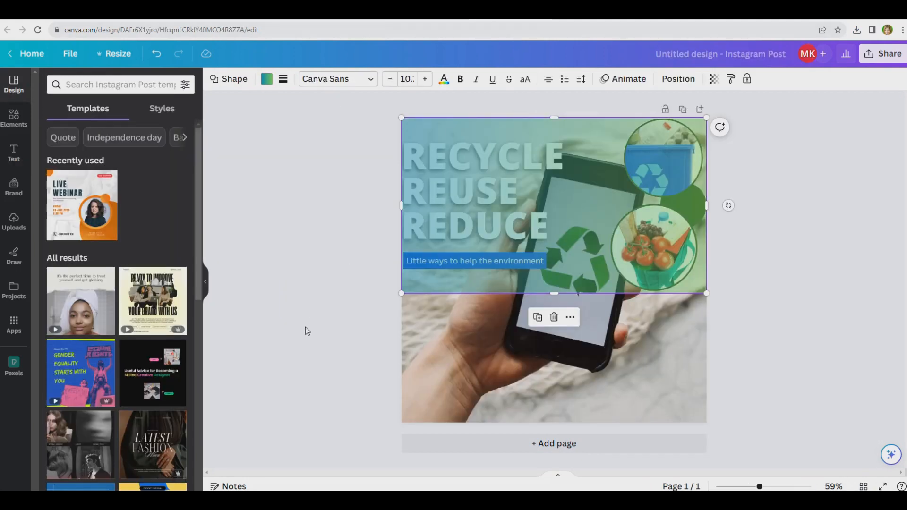
- Enlarge the gradient overlay so it covers the whole square page
left_click(306, 327)
left_click(591, 271)
left_click_drag(706, 293, 744, 426)
left_click(719, 281)
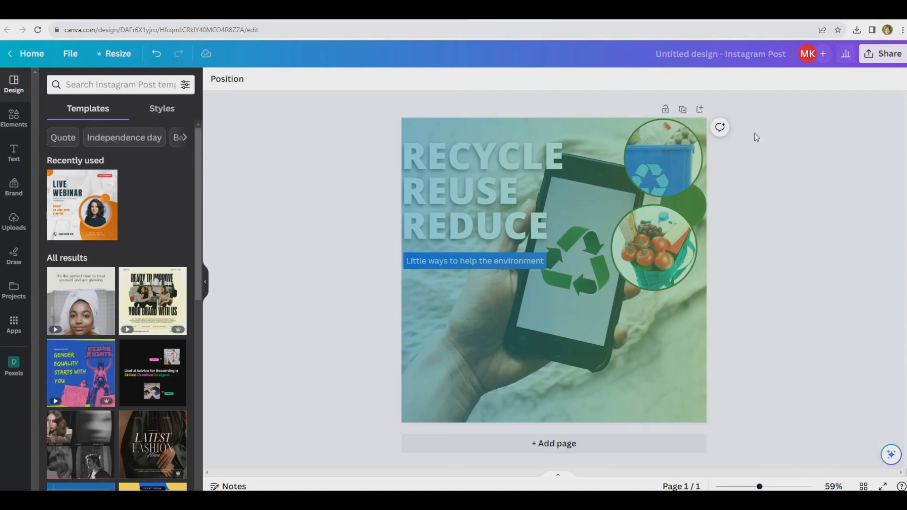
- Move the gradient overlay's layer behind the heading, subtitle and circular photos
left_click(649, 355)
right_click(649, 359)
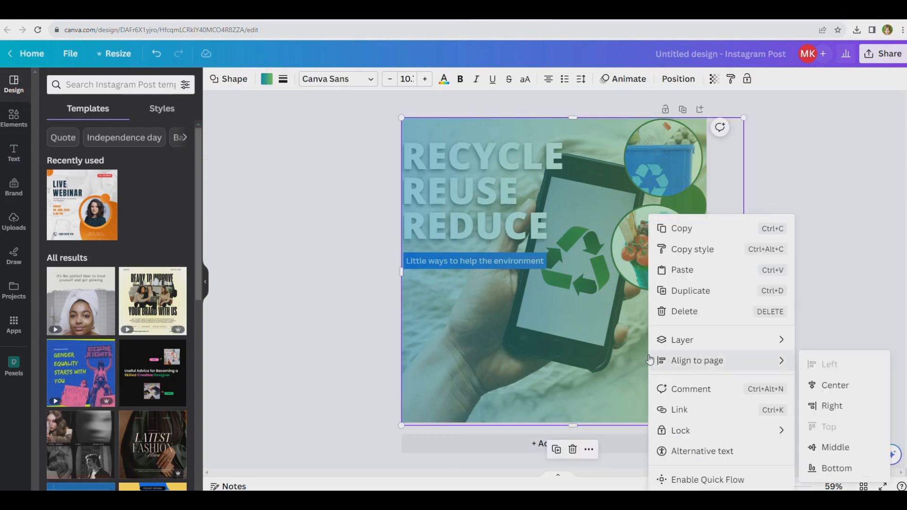
mouse_move(679, 340)
left_click(544, 385)
left_click(790, 328)
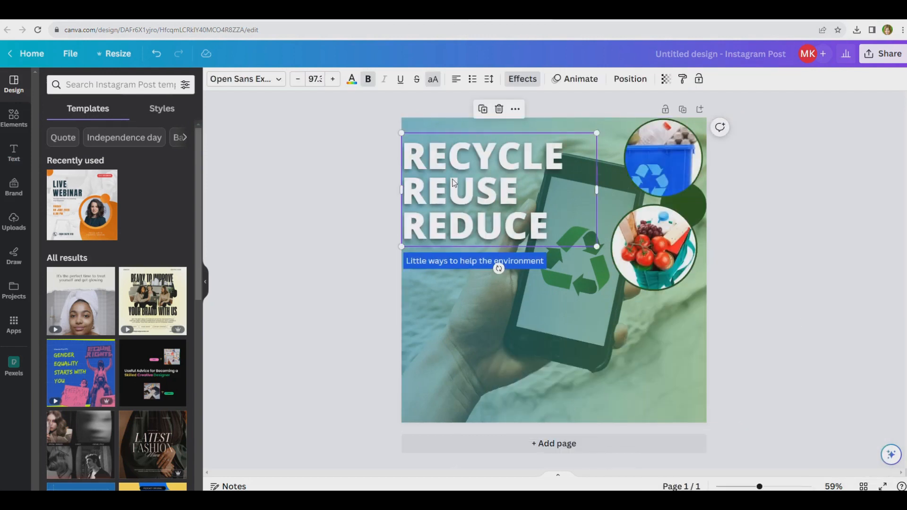
- Shift the heading slightly right and arrange the grocery photo, green circle and bin photo in a row along the page's lower part
left_click_drag(496, 191, 509, 192)
left_click_drag(653, 245, 456, 361)
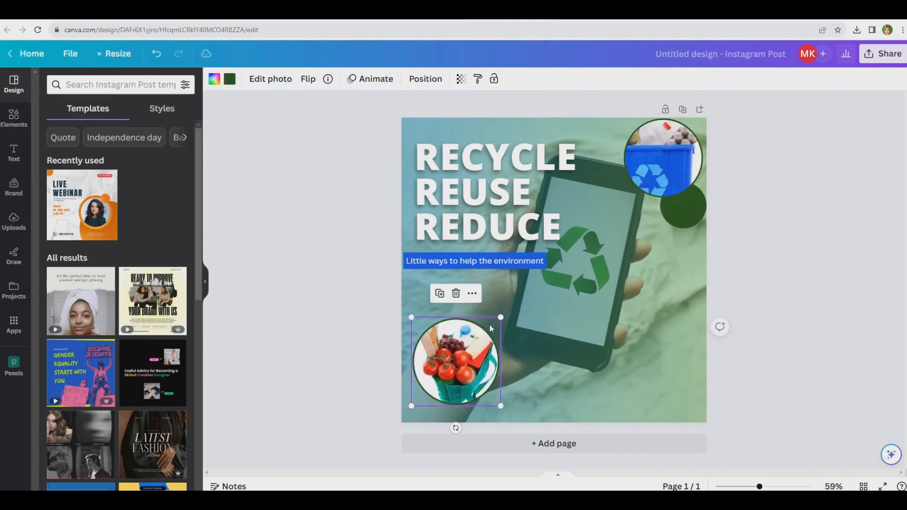
left_click_drag(683, 200, 534, 383)
left_click_drag(670, 160, 649, 376)
- Center-align the three lines of the RECYCLE REUSE REDUCE heading
left_click(504, 194)
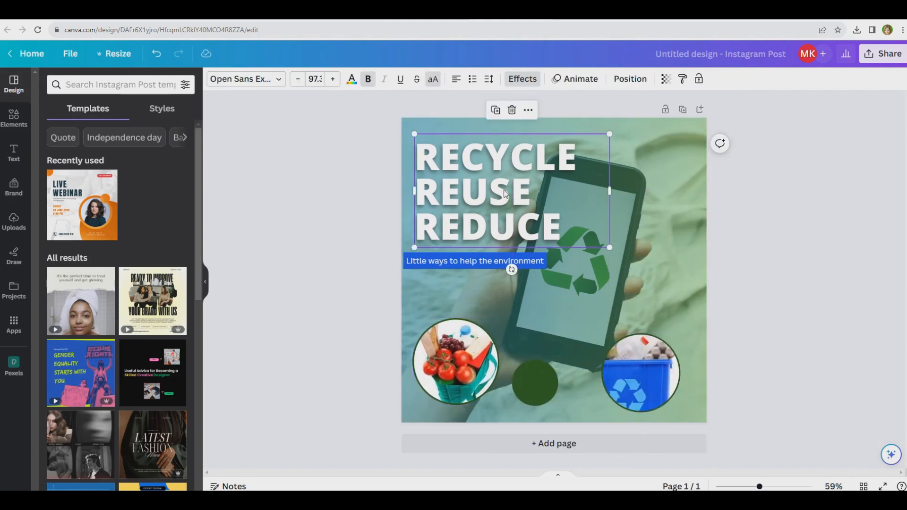
left_click(588, 218)
left_click(579, 224)
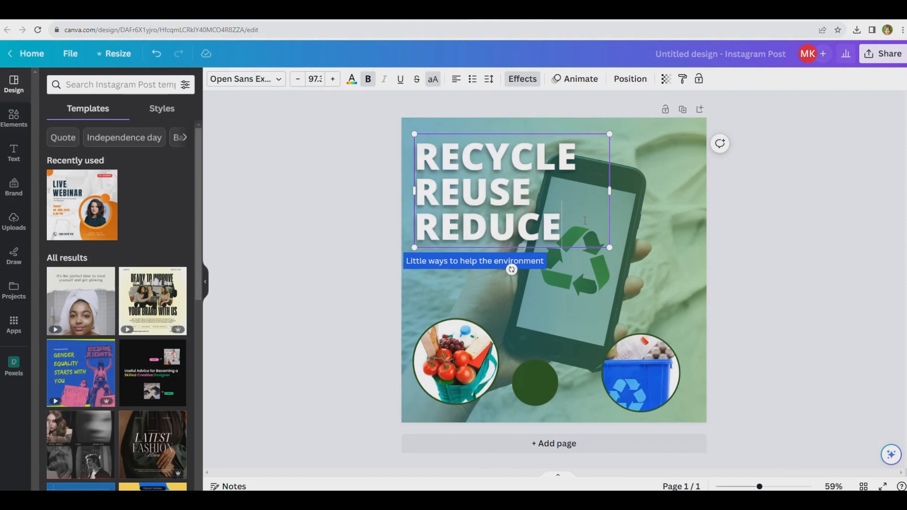
left_click_drag(563, 229, 417, 159)
left_click(457, 80)
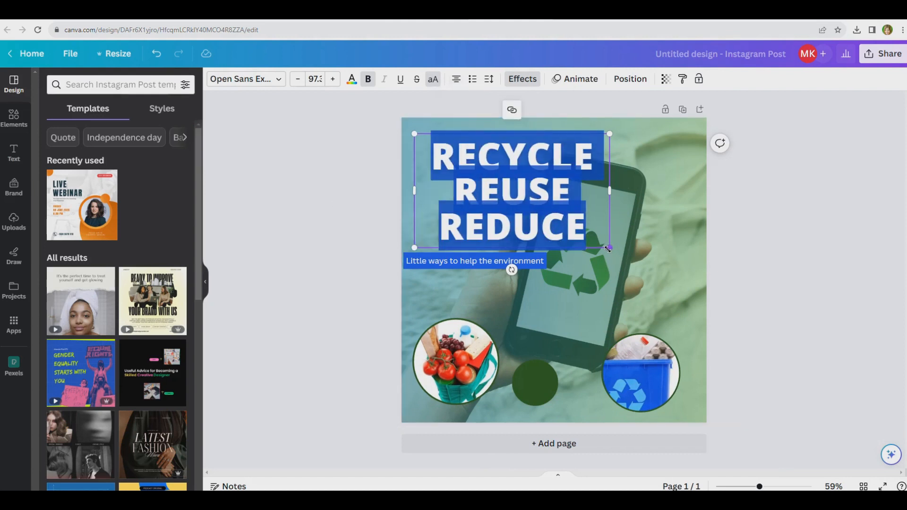
- Move the subtitle down to make room, then enlarge the heading to about size 147 and position it across the upper page
left_click(396, 268)
left_click_drag(419, 263, 422, 320)
left_click_drag(454, 261, 457, 322)
left_click(465, 199)
left_click_drag(610, 247, 706, 323)
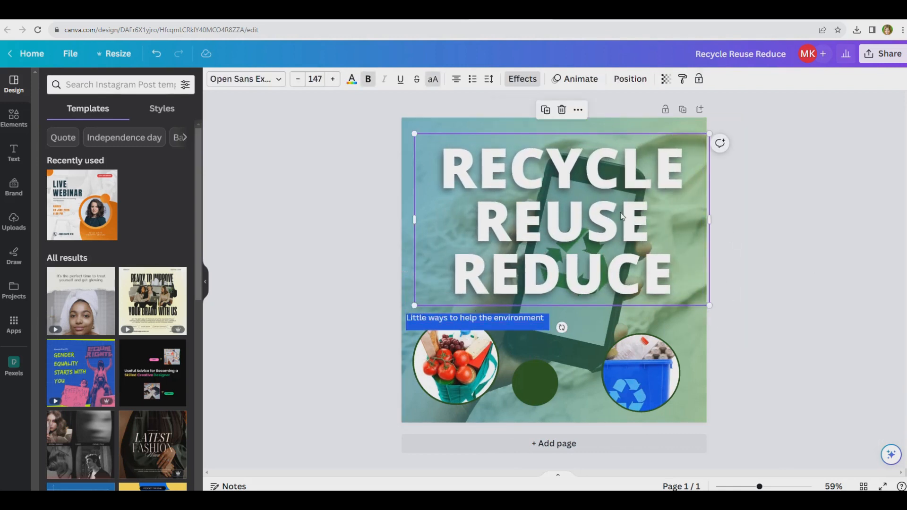
left_click_drag(591, 207, 578, 197)
- Enlarge the "Little ways to help the environment" subtitle and center it directly below the heading
left_click_drag(514, 327, 659, 301)
left_click_drag(421, 319, 462, 301)
left_click_drag(585, 303, 654, 307)
- Reposition the bin photo and green circle, then enlarge the circular grocery photo and place it just below the subtitle
left_click_drag(660, 378, 665, 365)
left_click_drag(468, 367, 475, 368)
left_click_drag(549, 390, 567, 393)
left_click(475, 374)
left_click_drag(508, 409, 522, 423)
left_click(850, 348)
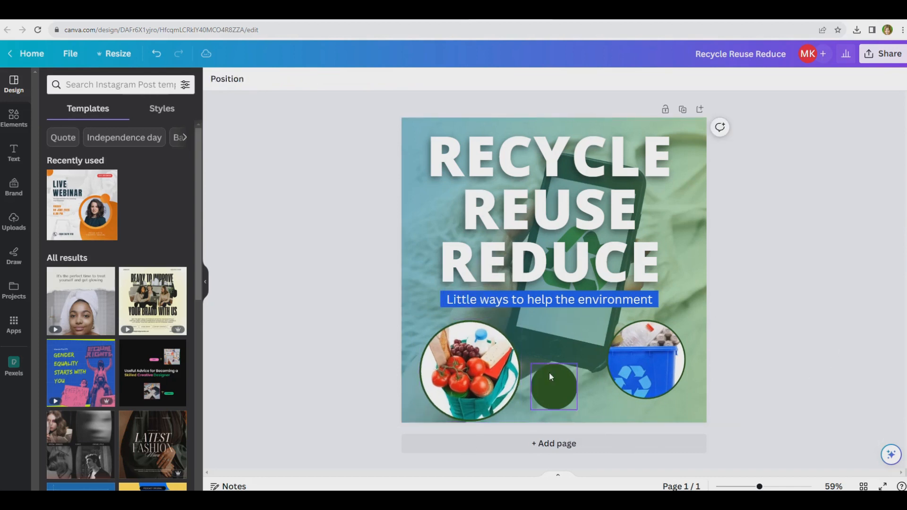
left_click_drag(472, 373, 473, 366)
- Enlarge the circular bin photo to about the grocery photo's size and align their top edges
left_click(620, 373)
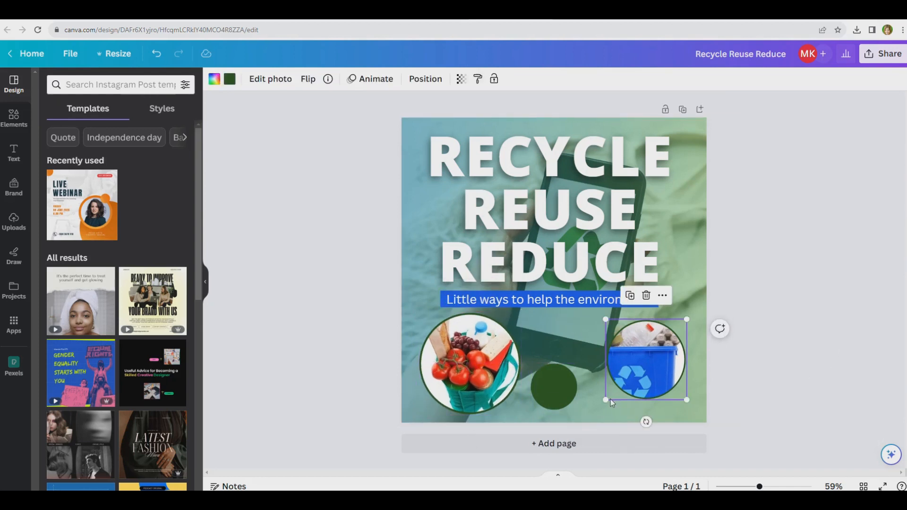
left_click_drag(607, 400, 581, 425)
left_click(821, 338)
left_click_drag(658, 364, 668, 355)
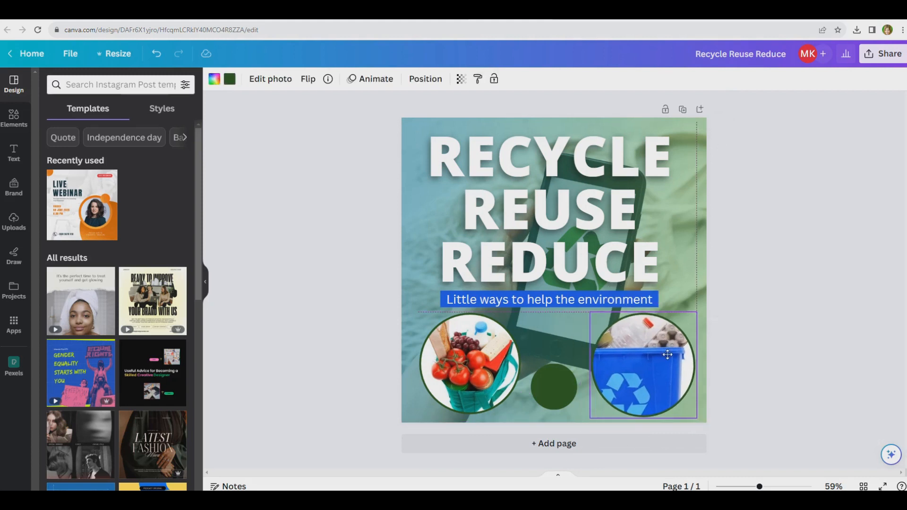
- Delete the dark green circle between the two circular photos
left_click(555, 382)
left_click_drag(578, 364, 629, 334)
key("ctrl+z")
key("Delete")
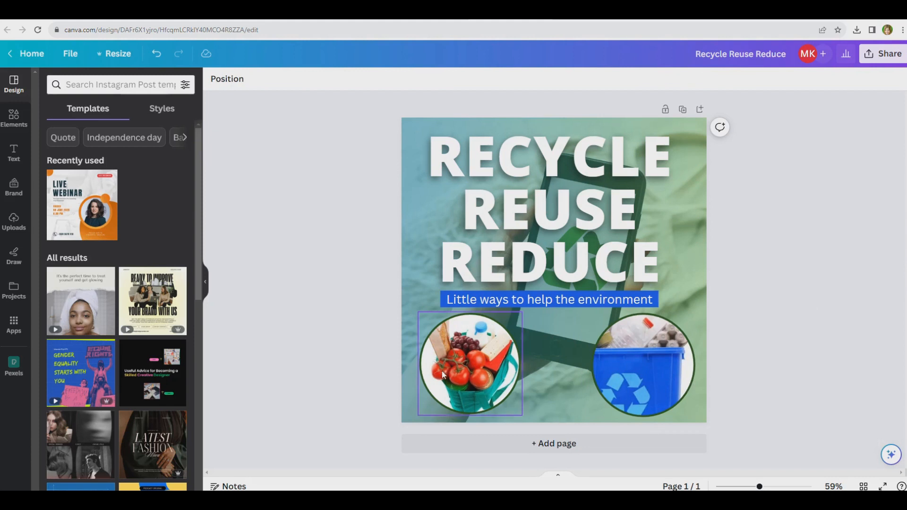
- Adjust the two circular photos, then duplicate the bin photo and place a smaller copy centered between them
left_click_drag(441, 370, 434, 374)
left_click_drag(629, 362, 629, 364)
right_click(628, 364)
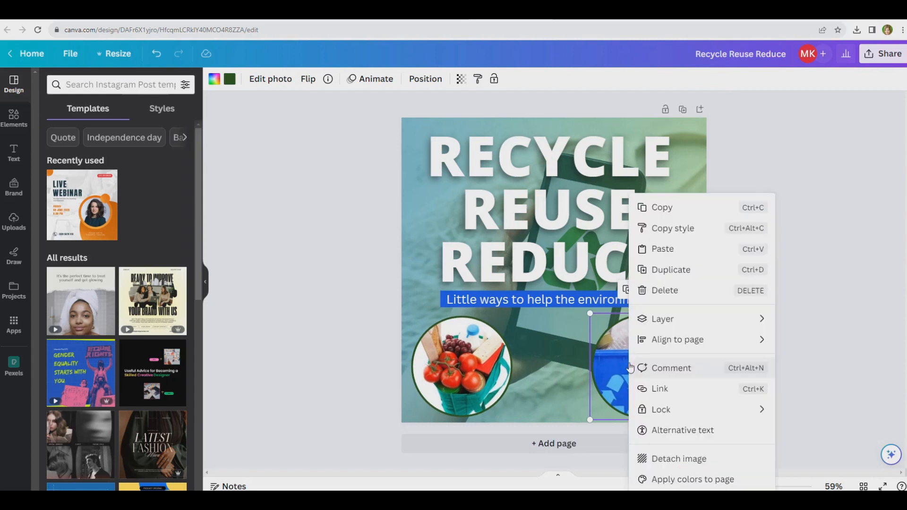
left_click(685, 276)
left_click_drag(627, 362, 543, 365)
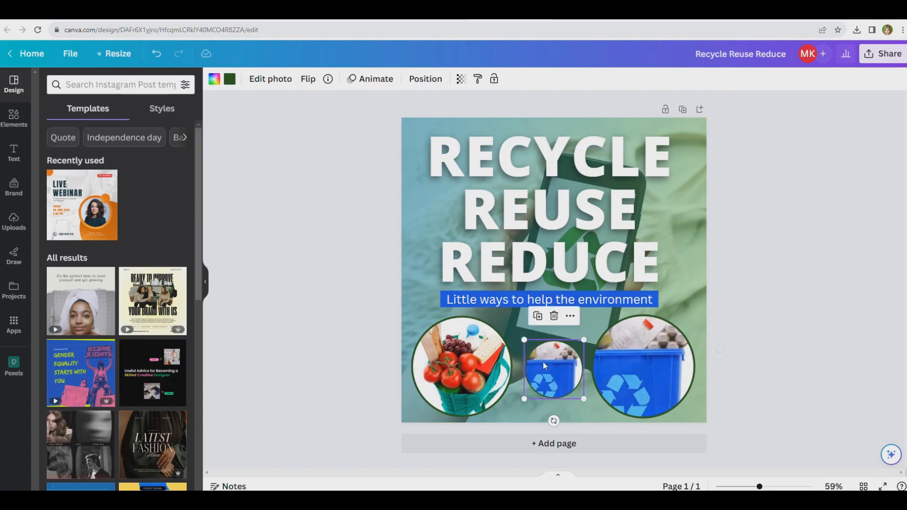
- Search the photo library for "recycling" and fill the small middle circle with the round green Recycle Reduce Reuse logo photo
left_click(14, 121)
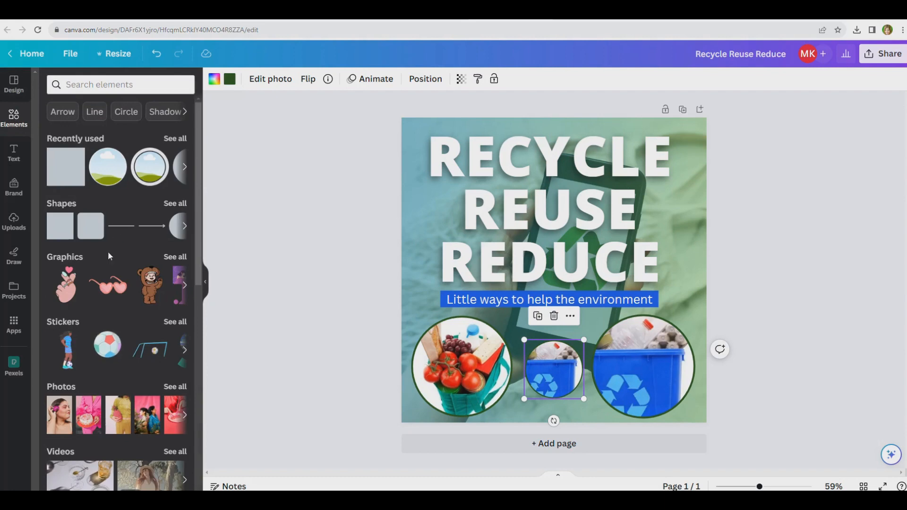
scroll(108, 256, "down", 4)
left_click(175, 195)
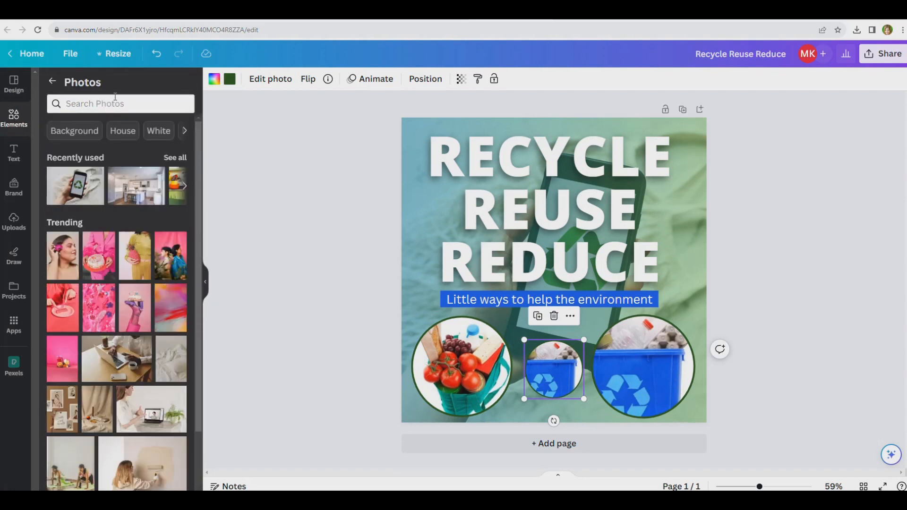
left_click(113, 103)
type("recl")
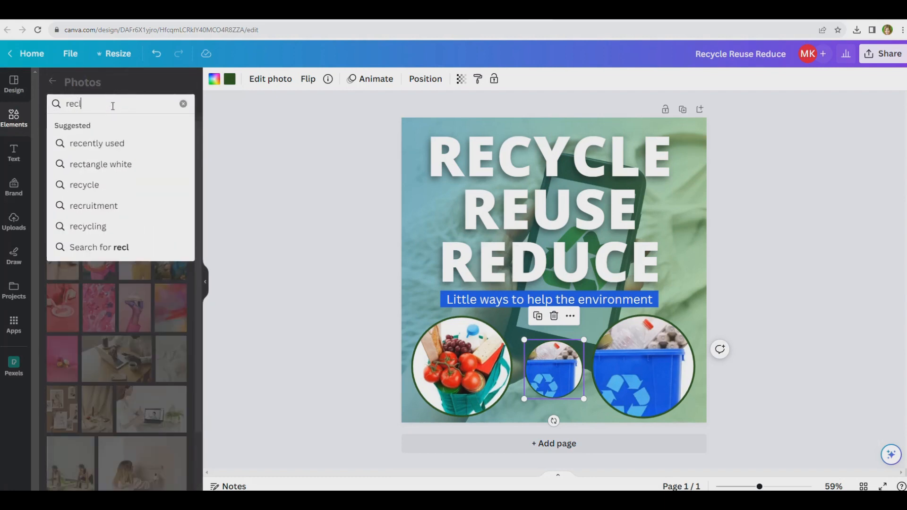
key("BackSpace")
type("ycling")
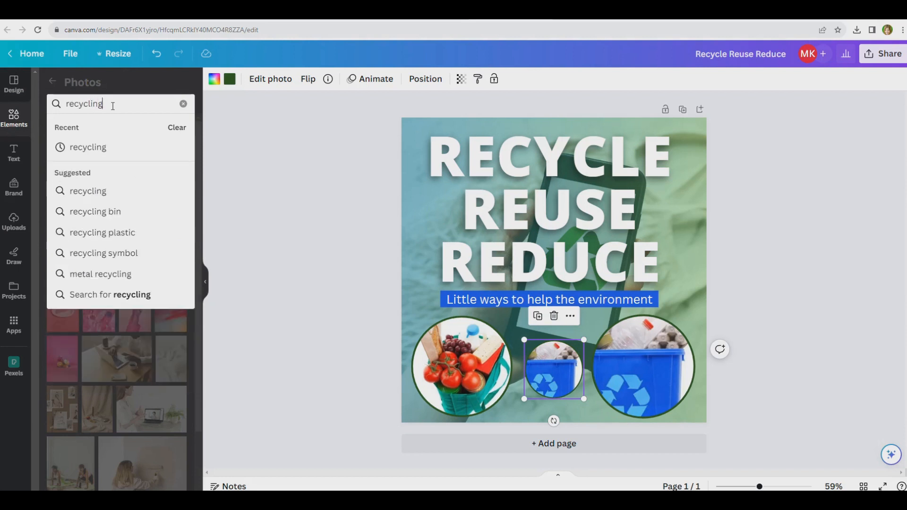
key("Return")
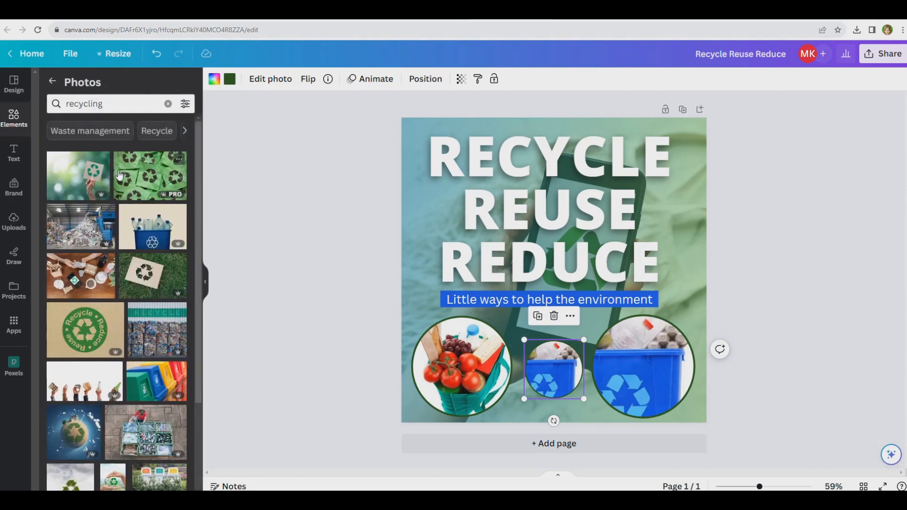
left_click_drag(85, 331, 541, 377)
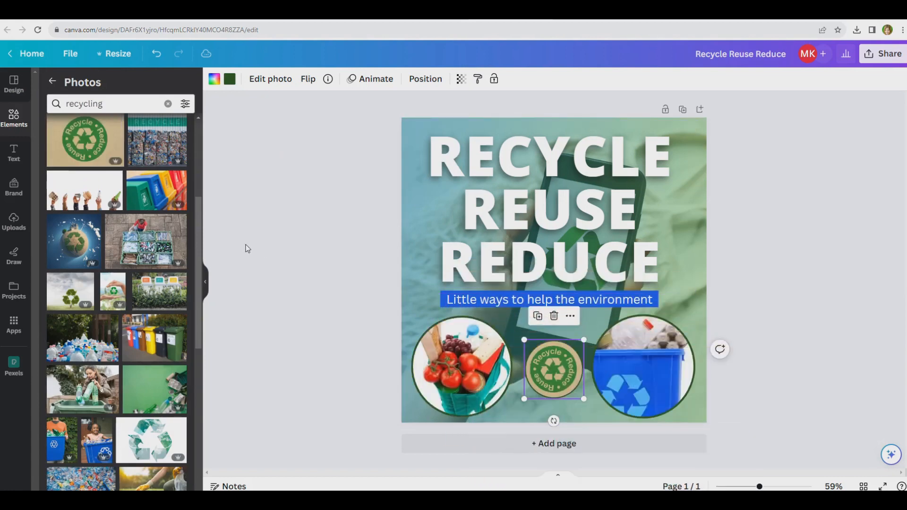
left_click(267, 229)
- Move the circular grocery photo up so its top edge lines up with the bin photo
left_click(466, 358)
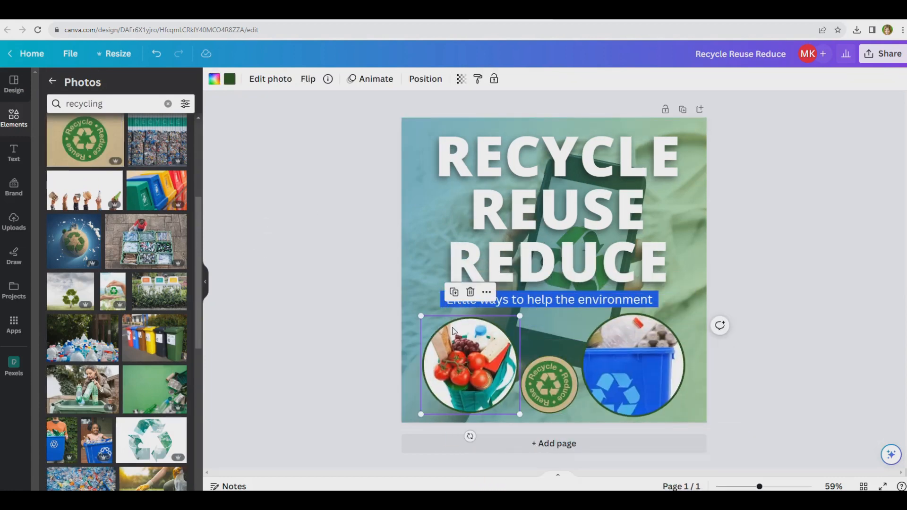
left_click_drag(459, 350, 460, 347)
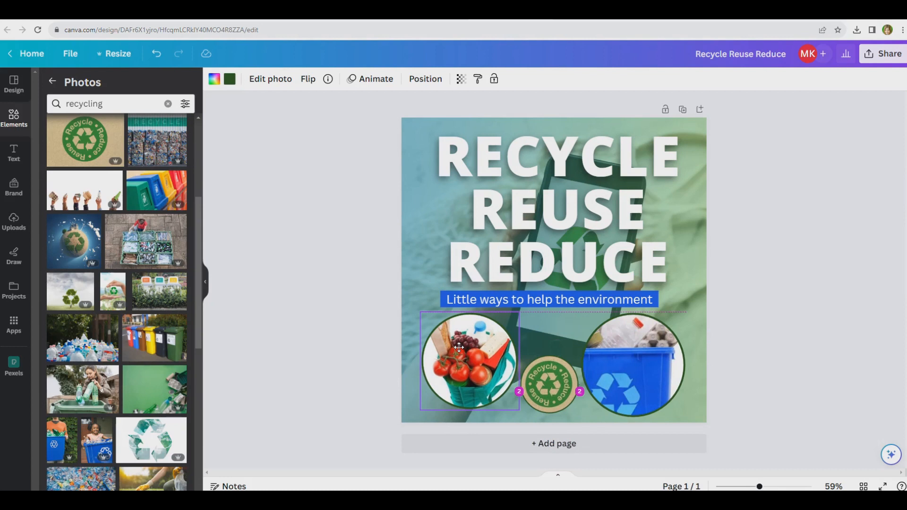
mouse_move(460, 347)
left_mouse_down()
mouse_move(454, 353)
mouse_move(454, 338)
left_mouse_up()
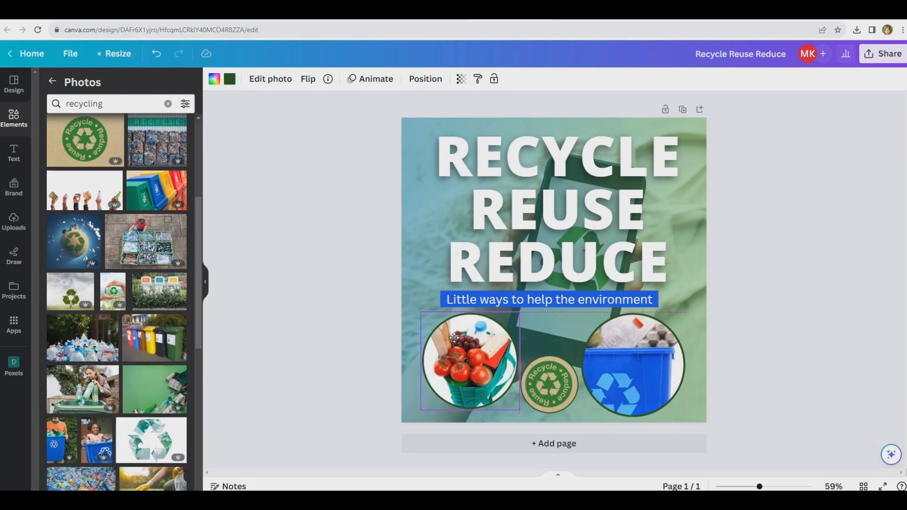
left_click_drag(454, 338, 456, 341)
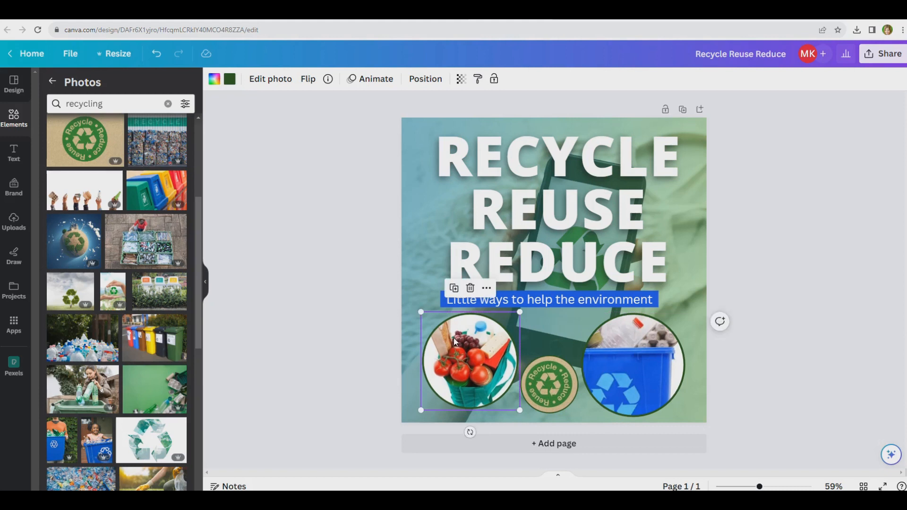
left_click(338, 388)
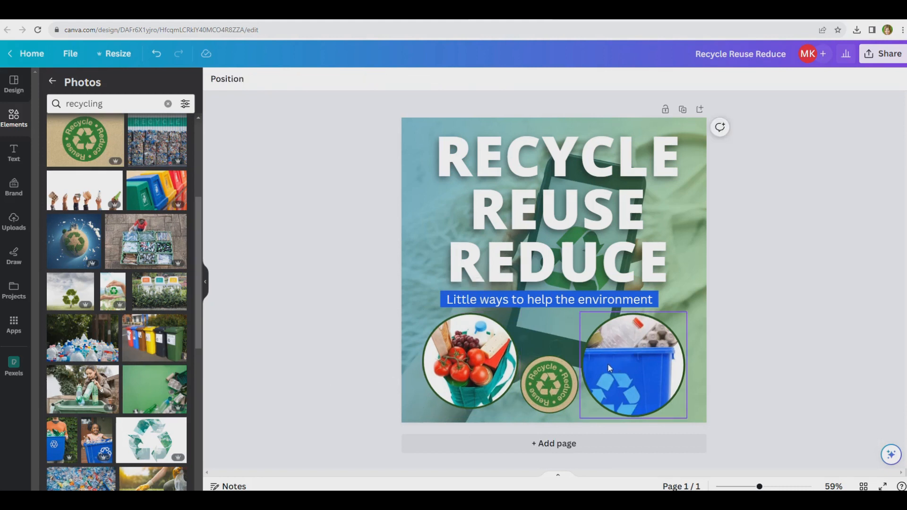
- Shrink the circular bin photo to match the grocery photo and fine-tune the grocery photo's placement
left_click(605, 400)
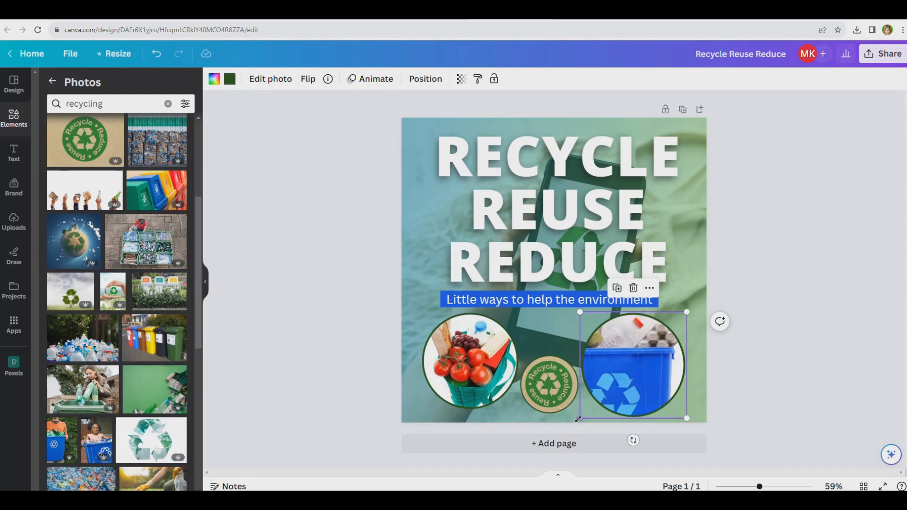
left_click_drag(580, 418, 588, 410)
left_click(369, 395)
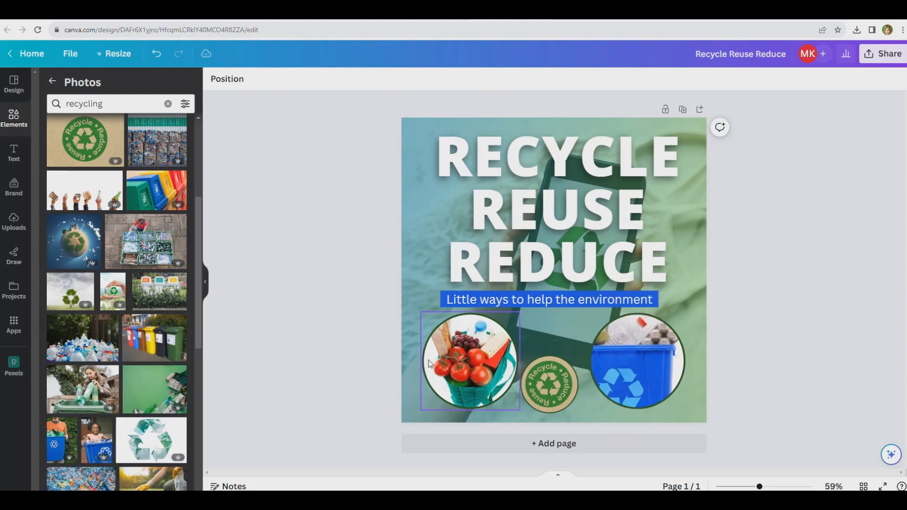
left_click(450, 368)
left_click_drag(452, 367, 450, 366)
left_click_drag(519, 409, 518, 408)
left_click(327, 396)
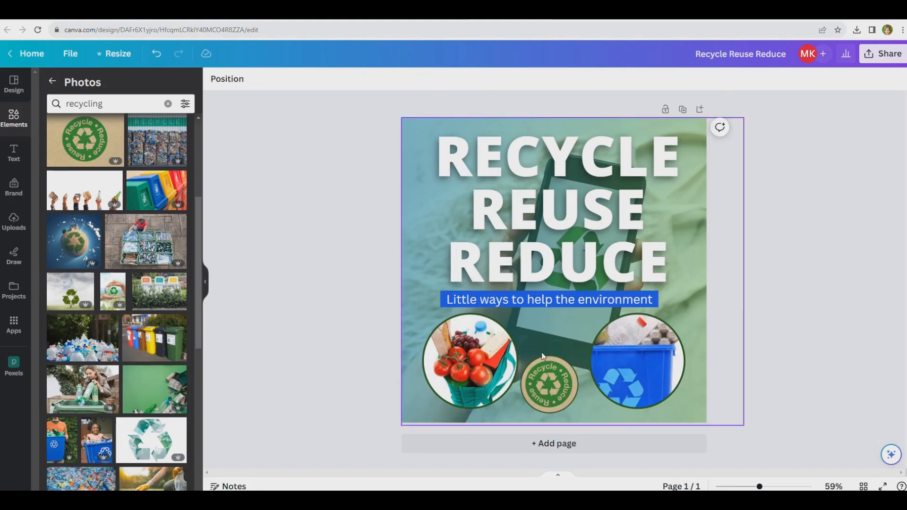
- Move the small recycling logo circle up so it sits centered between the two larger photos
left_click(552, 383)
left_click_drag(552, 384, 563, 358)
left_click(793, 261)
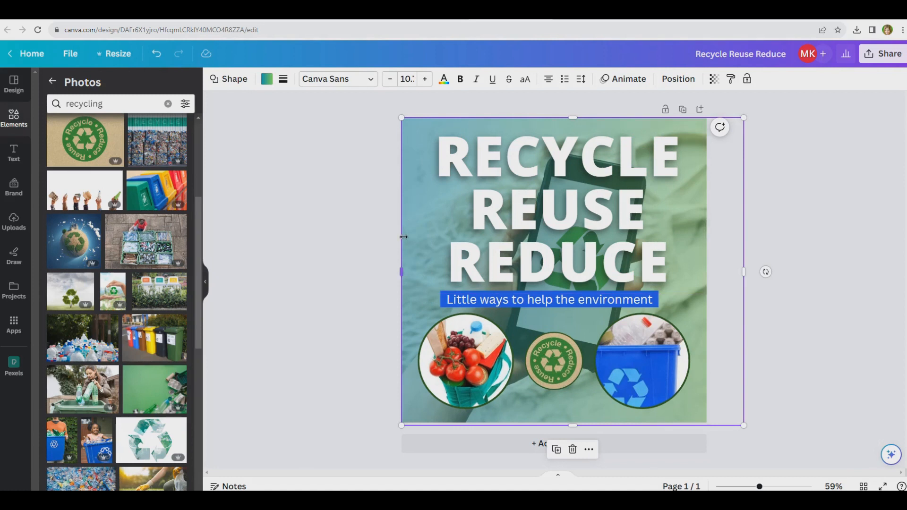
- Try the other gradient styles on the blue-green overlay and keep the last one, spreading blue from the upper-left corner
left_click(267, 88)
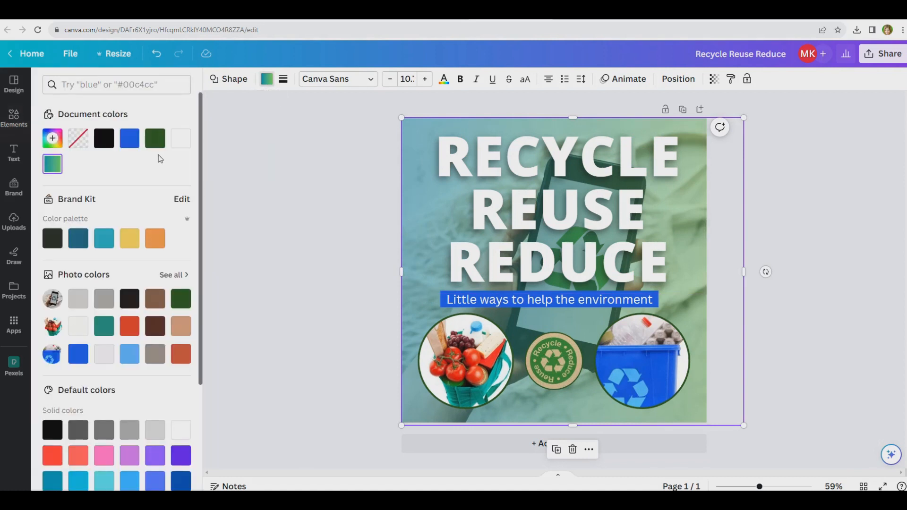
left_click(52, 138)
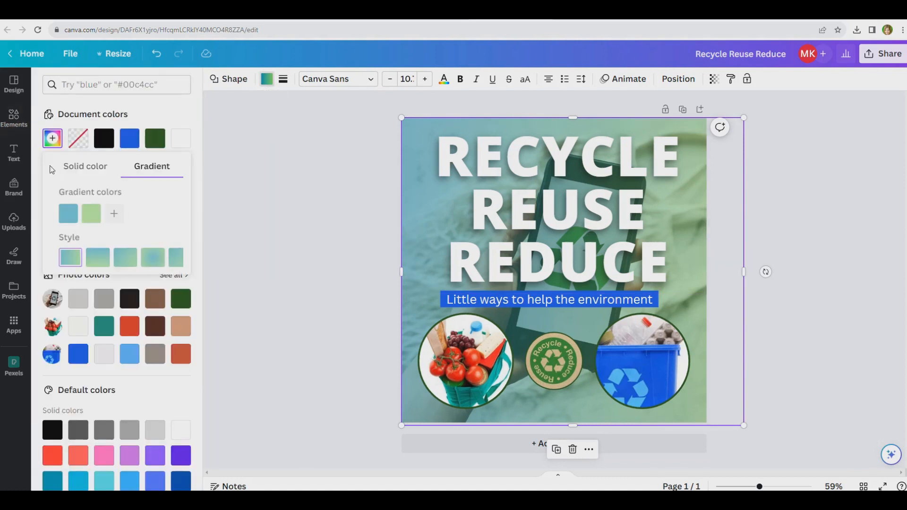
left_click(88, 267)
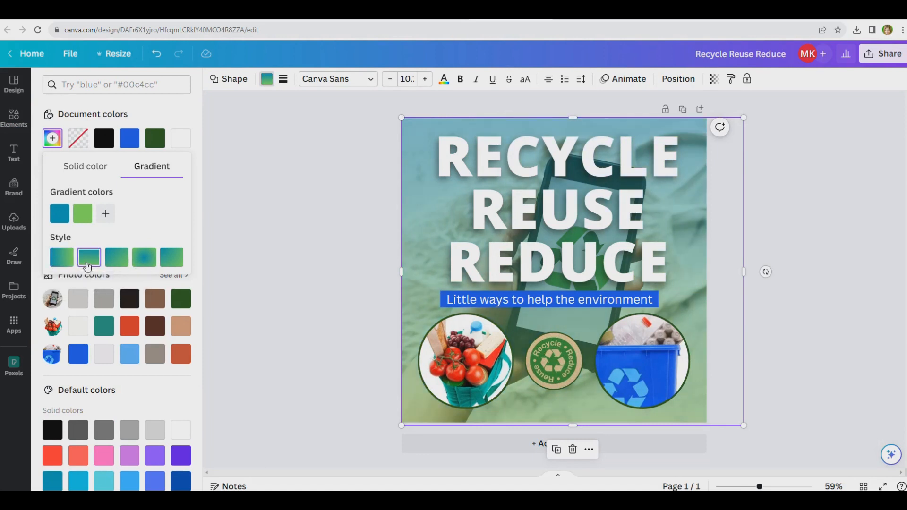
left_click(117, 265)
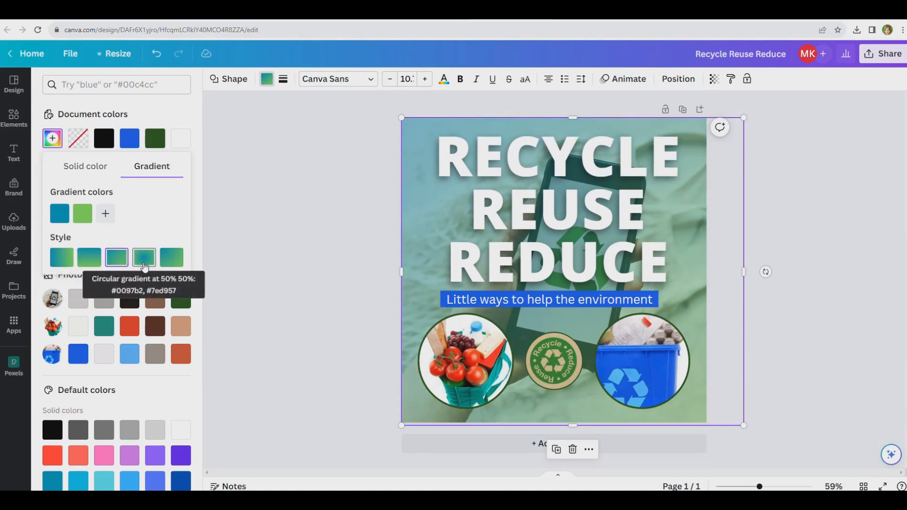
left_click(146, 266)
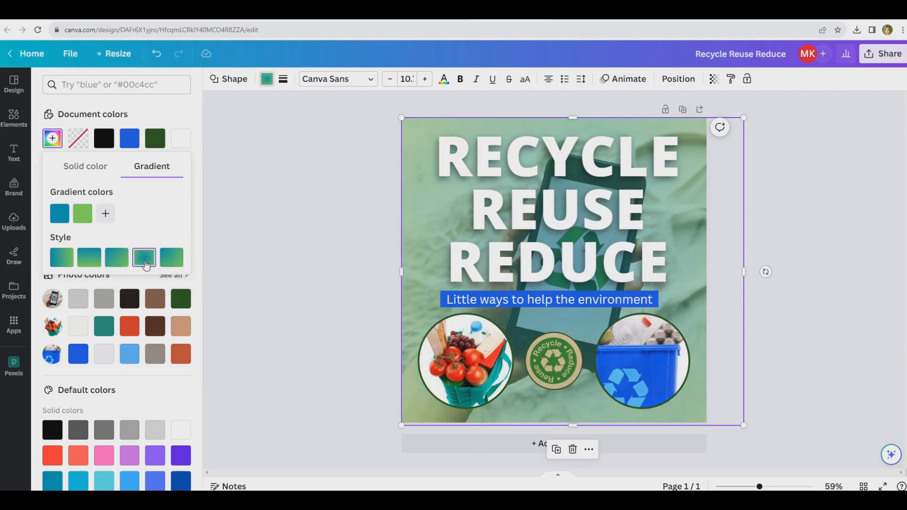
left_click(163, 267)
left_click(263, 200)
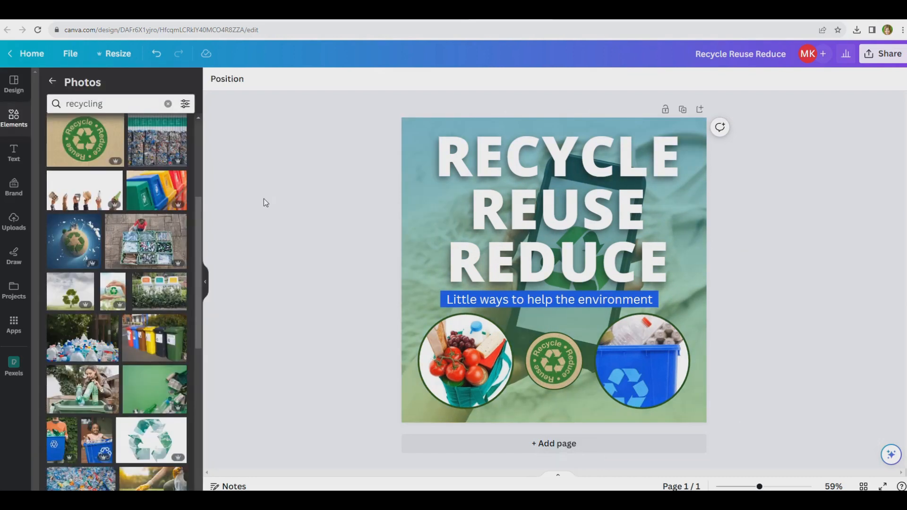
left_click(13, 118)
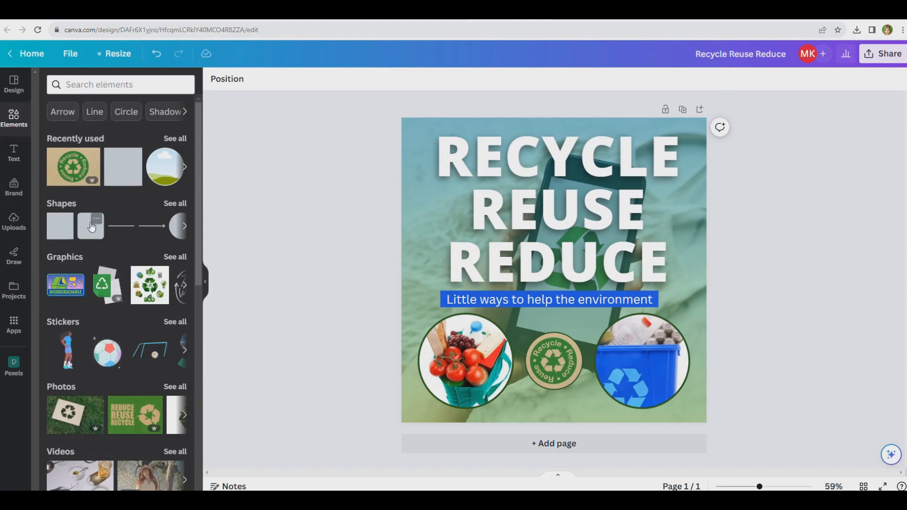
scroll(88, 159, "down", 1)
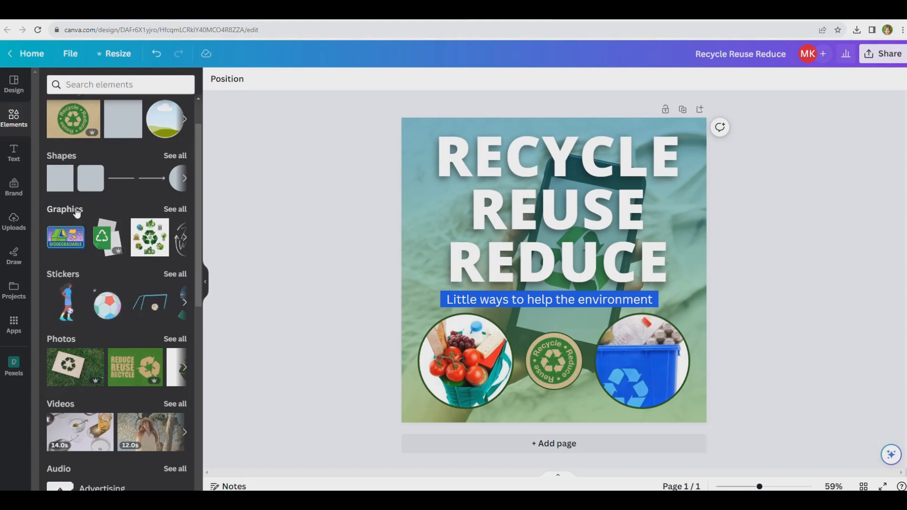
scroll(77, 213, "down", 1)
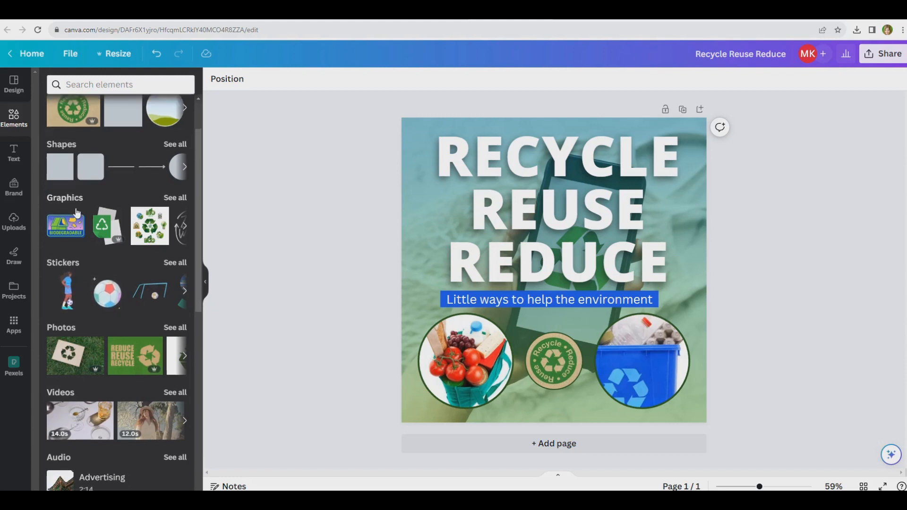
scroll(77, 213, "down", 10)
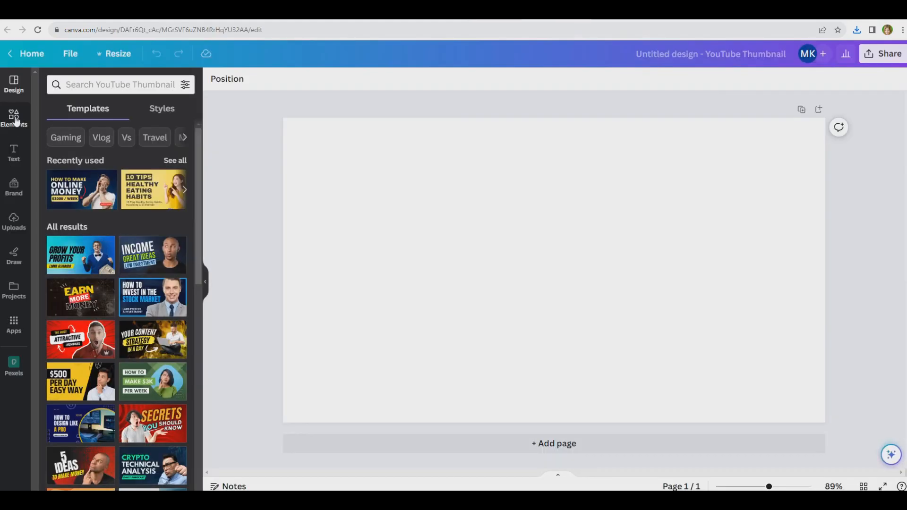
- Add a grid of four equal cells to the blank YouTube thumbnail and narrow it to about the right half of the page
left_click(16, 122)
scroll(158, 290, "down", 10)
left_click(165, 289)
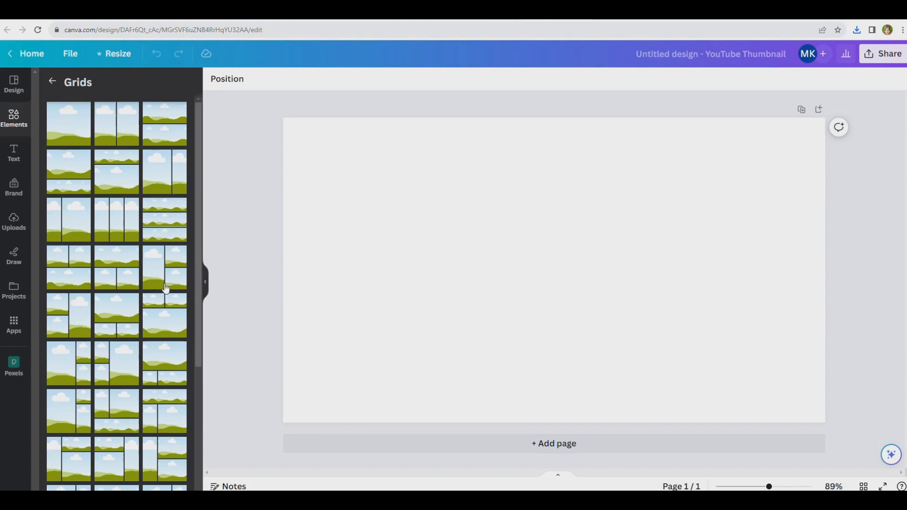
scroll(136, 271, "down", 3)
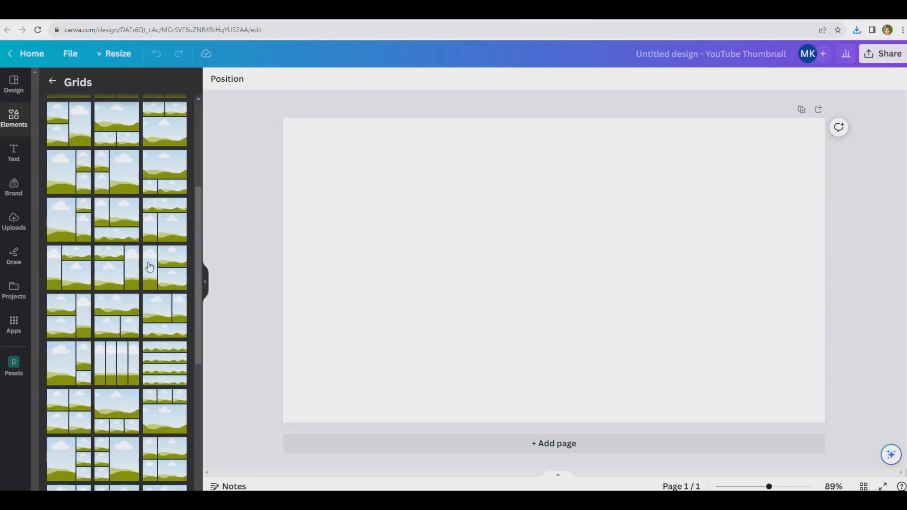
scroll(149, 268, "down", 3)
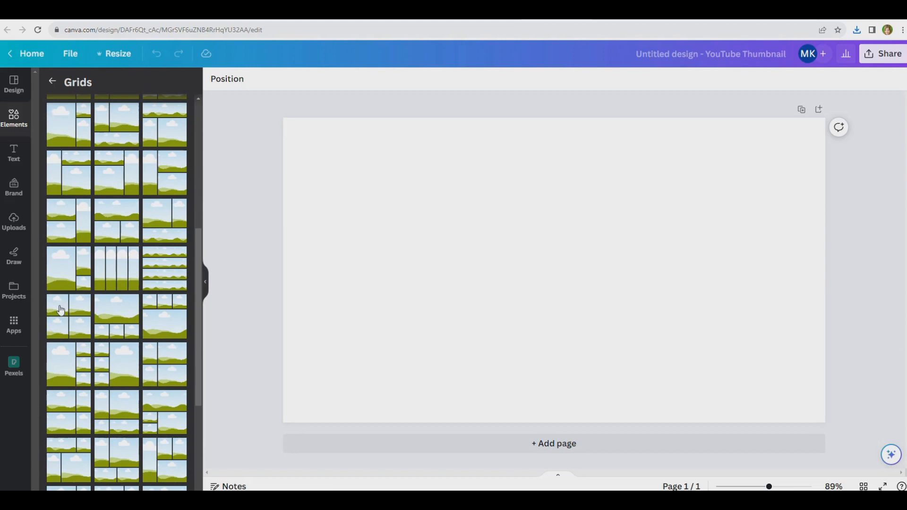
left_click_drag(61, 310, 584, 169)
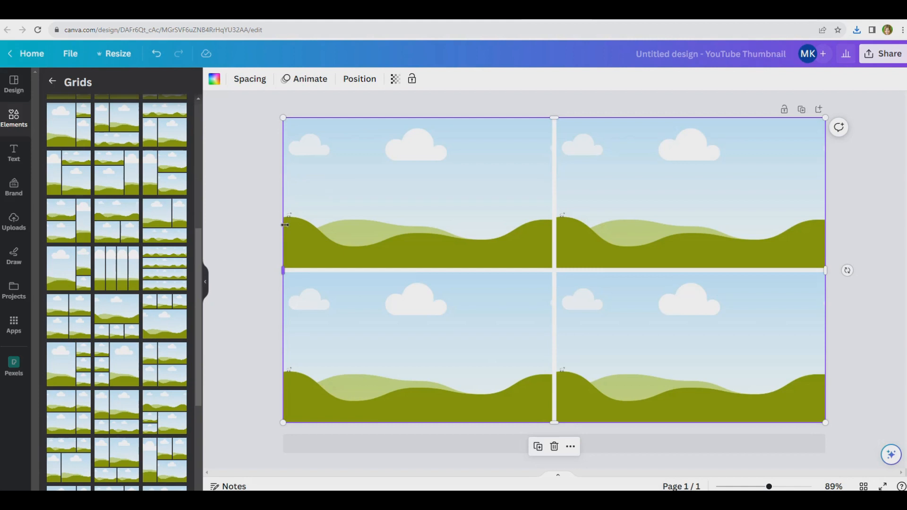
left_click_drag(285, 268, 535, 253)
left_click(469, 252)
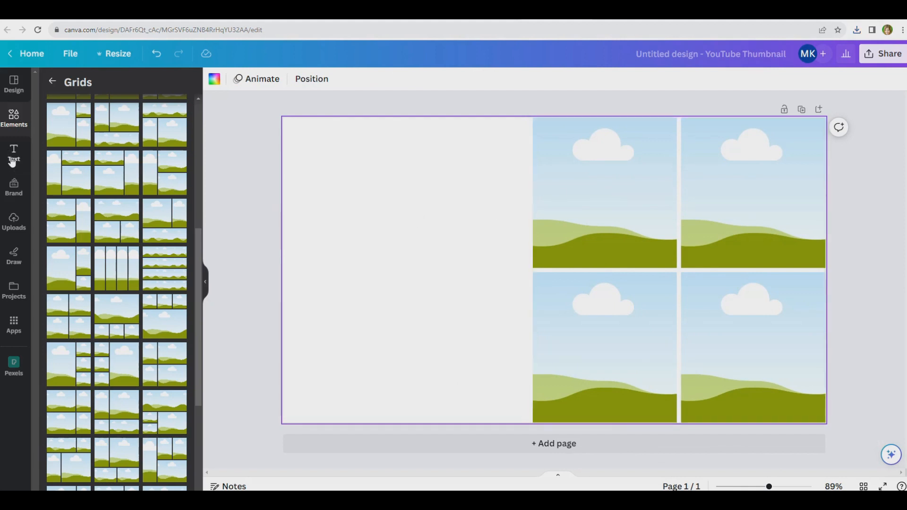
- Fill the grid cells with the uploaded Cleaning Walls and Doors, School Supplies, Yard Sale and Custom Recipe Cookbook images, in reading order
left_click(52, 81)
left_click(14, 219)
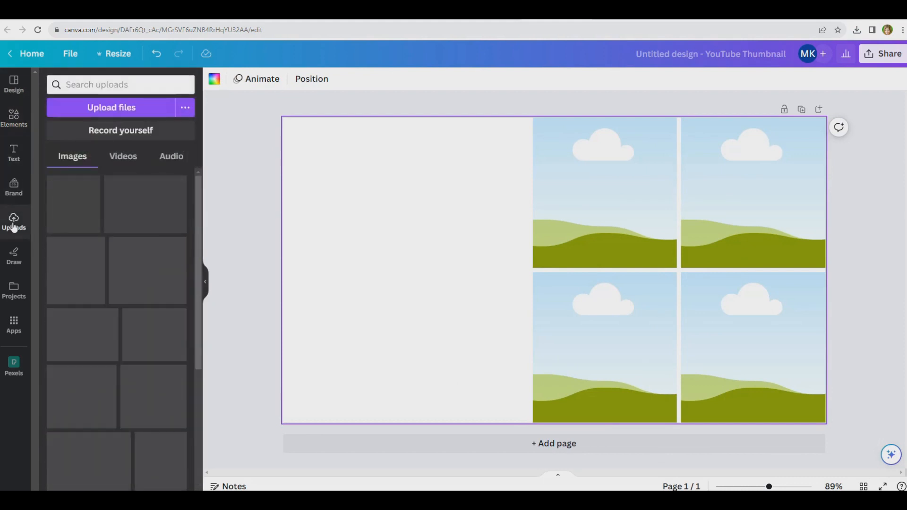
scroll(77, 276, "down", 1)
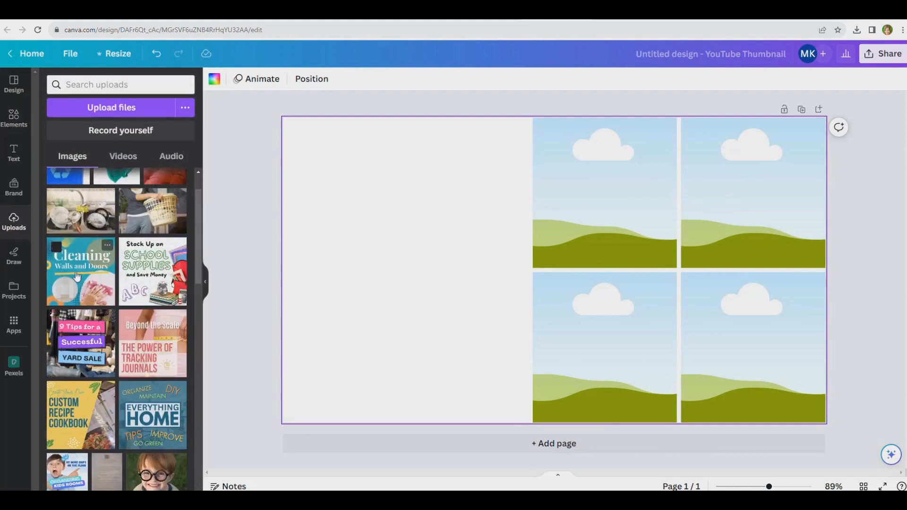
left_click_drag(77, 269, 547, 157)
left_click_drag(152, 272, 754, 195)
left_click_drag(81, 343, 583, 302)
mouse_move(140, 343)
left_mouse_down()
mouse_move(605, 330)
mouse_move(698, 307)
mouse_move(157, 341)
left_mouse_up()
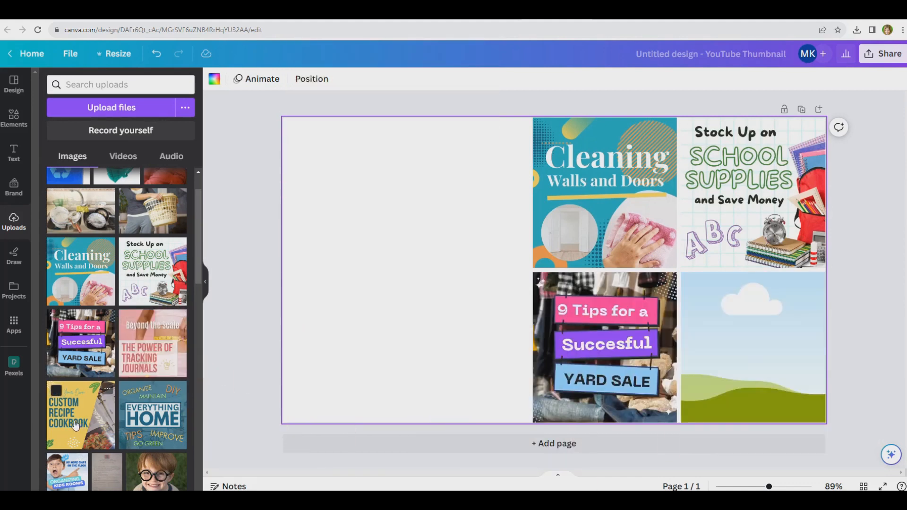
left_click_drag(76, 411, 724, 297)
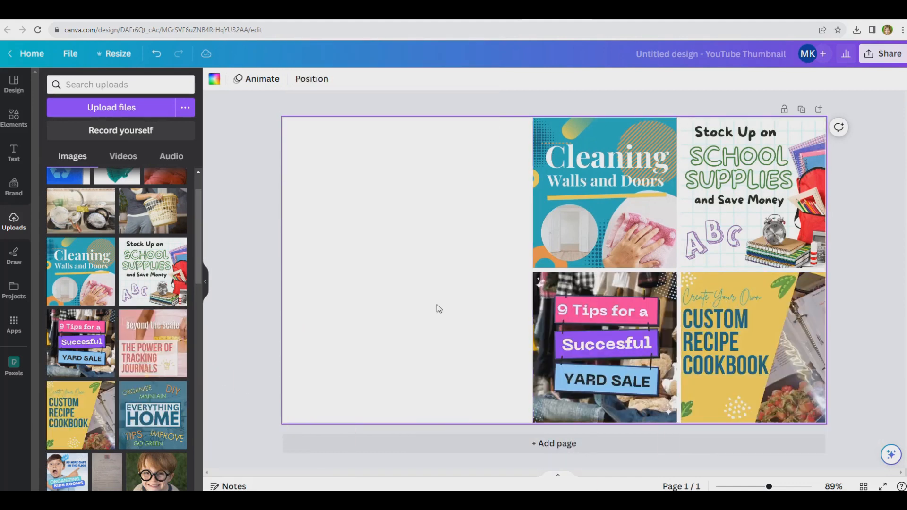
- Shrink the four-image grid slightly from its outer corners to leave a narrow margin along the page edges
left_click(584, 252)
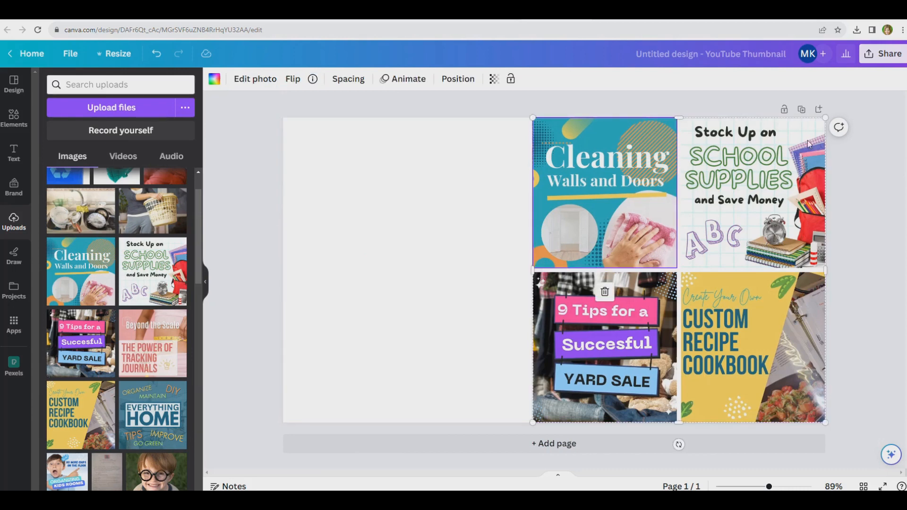
left_click_drag(826, 117, 828, 115)
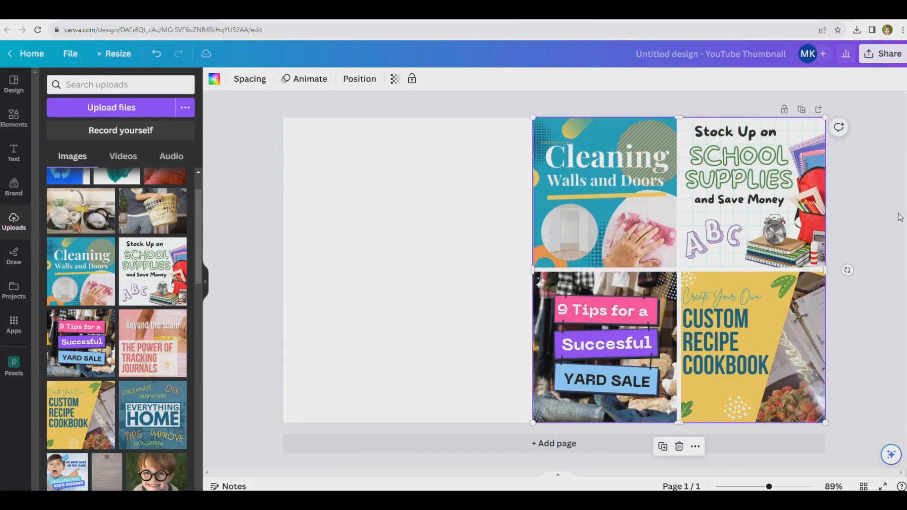
left_click(820, 137)
left_click_drag(825, 115, 820, 124)
left_click_drag(817, 419, 819, 416)
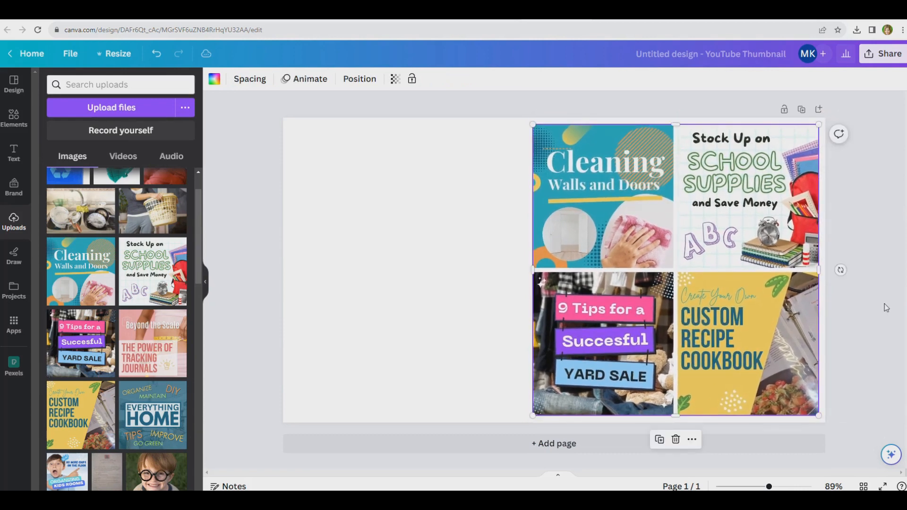
- Add the heading "EVERYTHING HOME COMMUNITY" on three lines in the blank area beside the grid, set in the Paalalabas font
left_click(335, 298)
left_click(14, 153)
left_click(73, 215)
key("Return")
key("BackSpace")
type("EVERY")
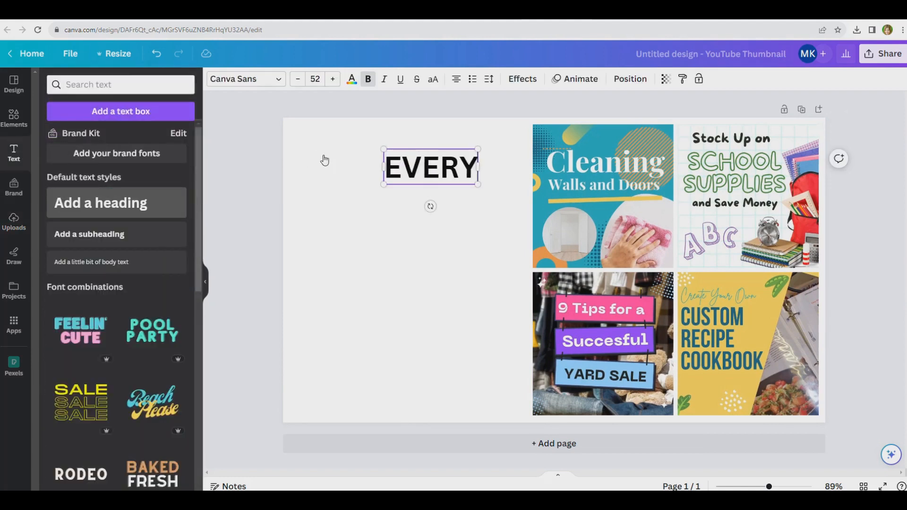
type("THING HOME COMM")
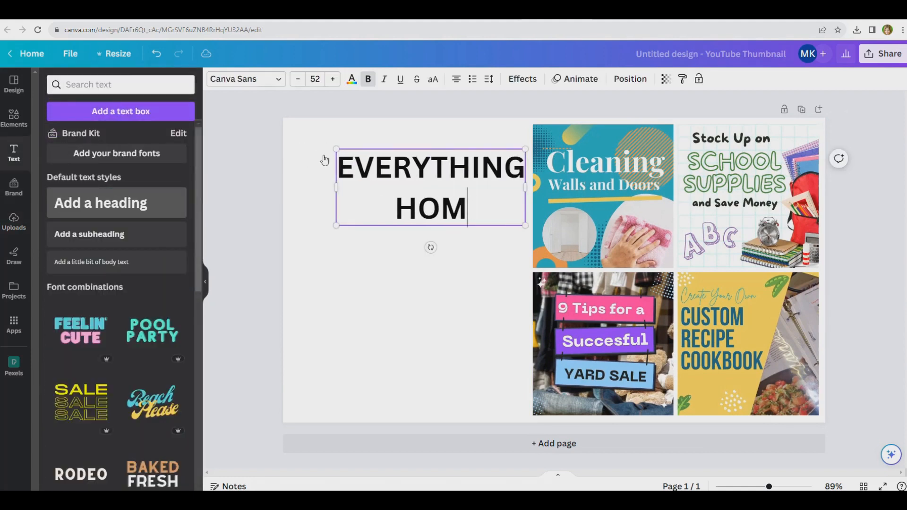
type("UNITY")
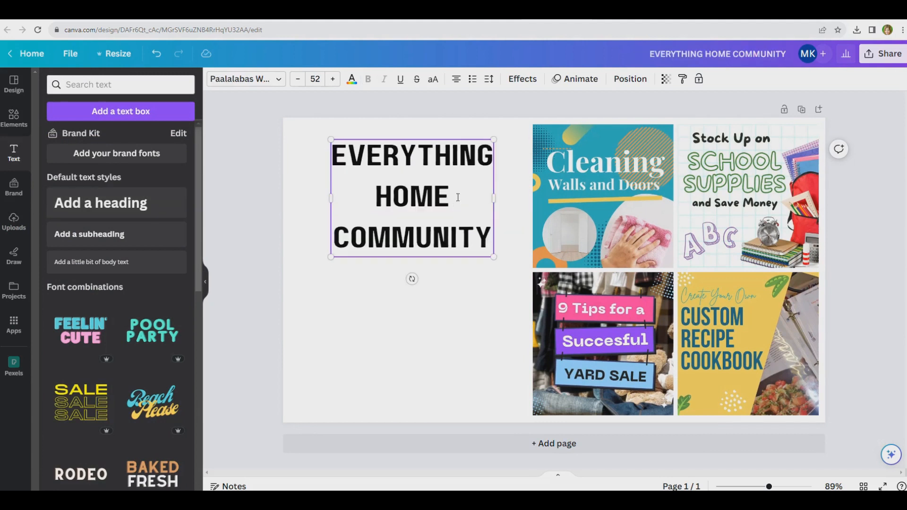
- Enlarge only the word HOME to a font size of about 113 so it spans the width of the other heading lines
left_click_drag(456, 195, 374, 196)
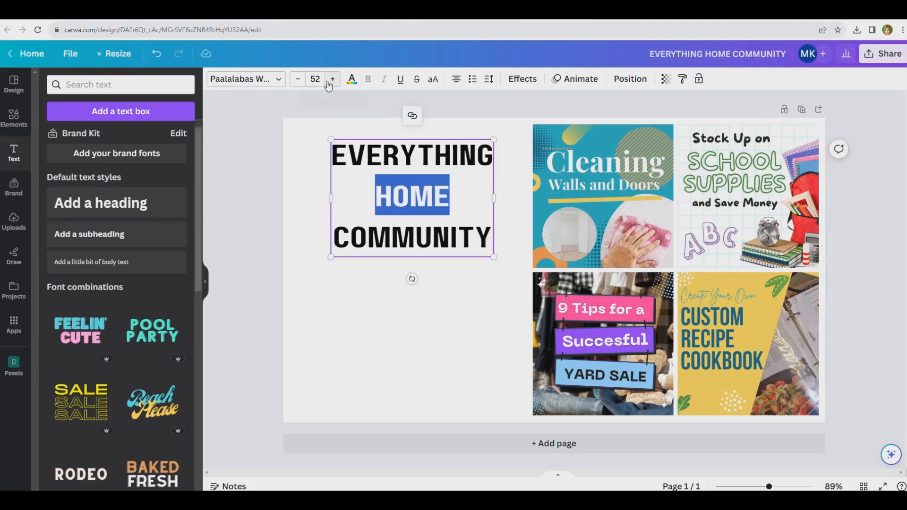
left_click(333, 79)
left_click(332, 79)
left_click(333, 79)
left_click(333, 79)
left_click(333, 78)
left_click(333, 79)
left_click(333, 79)
left_click(333, 79)
left_click(333, 79)
left_click(333, 79)
left_click(333, 79)
left_click(333, 79)
left_click(333, 78)
left_click(333, 79)
left_click(333, 79)
left_click(333, 79)
left_click(333, 79)
left_click(333, 79)
left_click(333, 79)
left_click(332, 79)
left_click(333, 79)
left_click(333, 79)
left_click(333, 79)
left_click(332, 79)
left_click(332, 79)
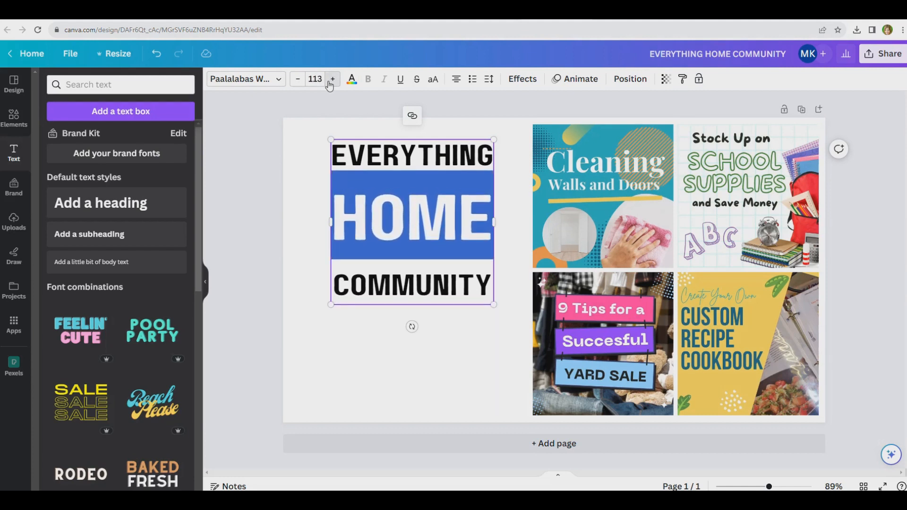
left_click(333, 79)
left_click(314, 185)
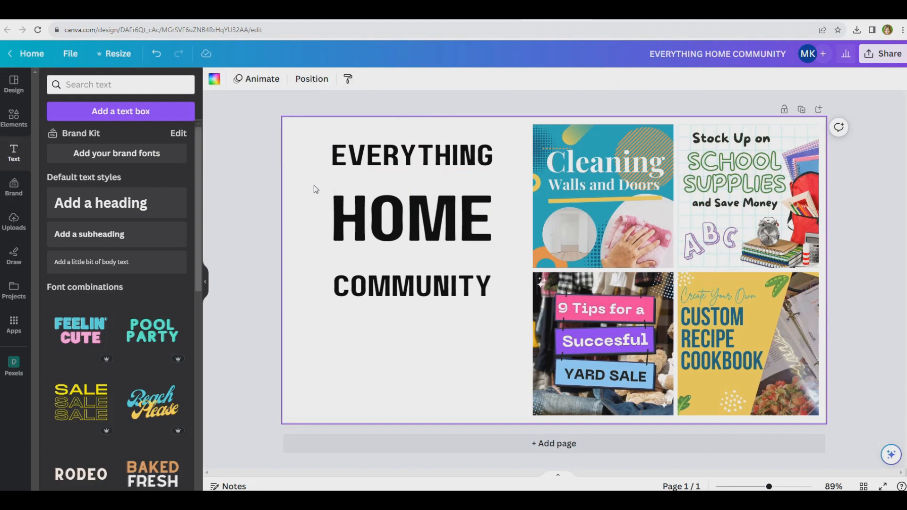
- Set the line spacing of the whole three-line heading to 0.97
left_click(338, 159)
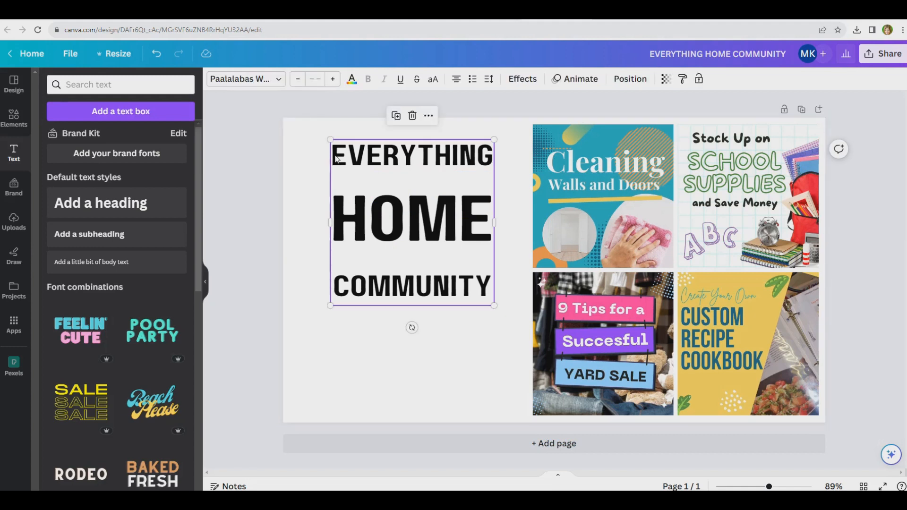
left_click(337, 159)
left_click_drag(333, 155, 492, 287)
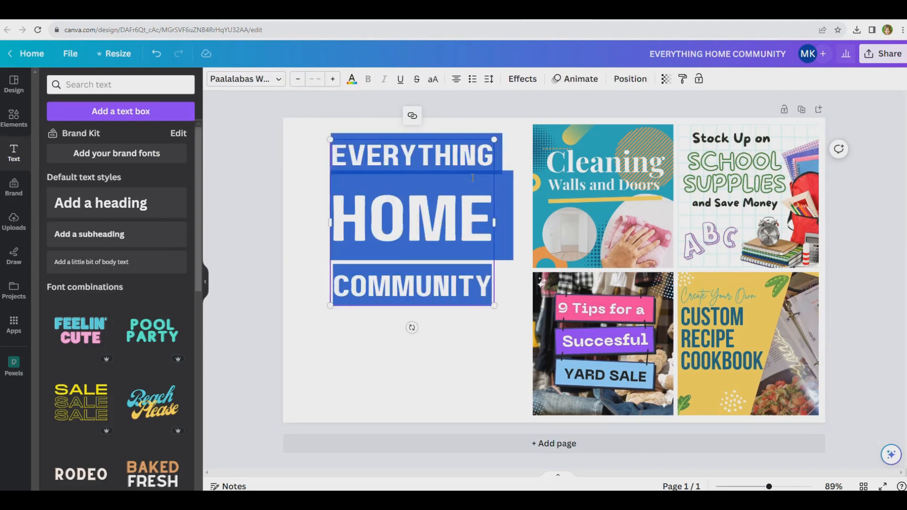
left_click(489, 80)
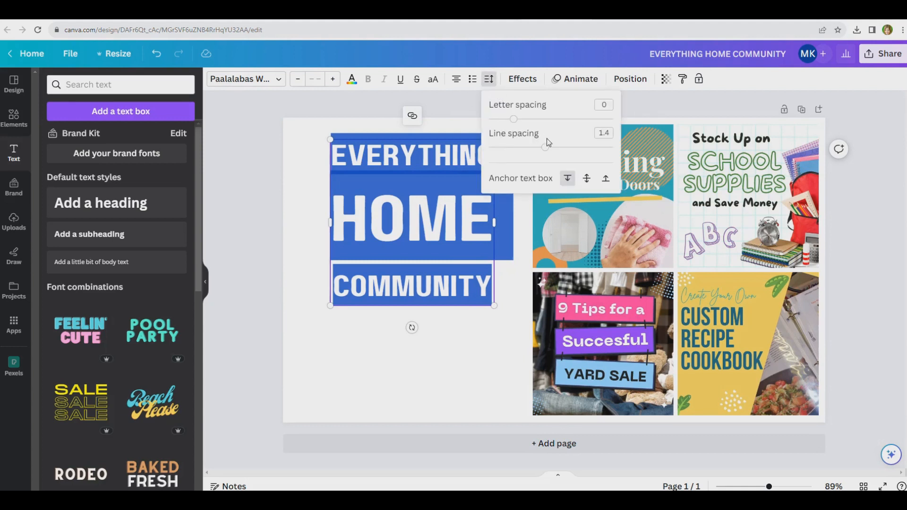
left_click_drag(545, 149, 519, 151)
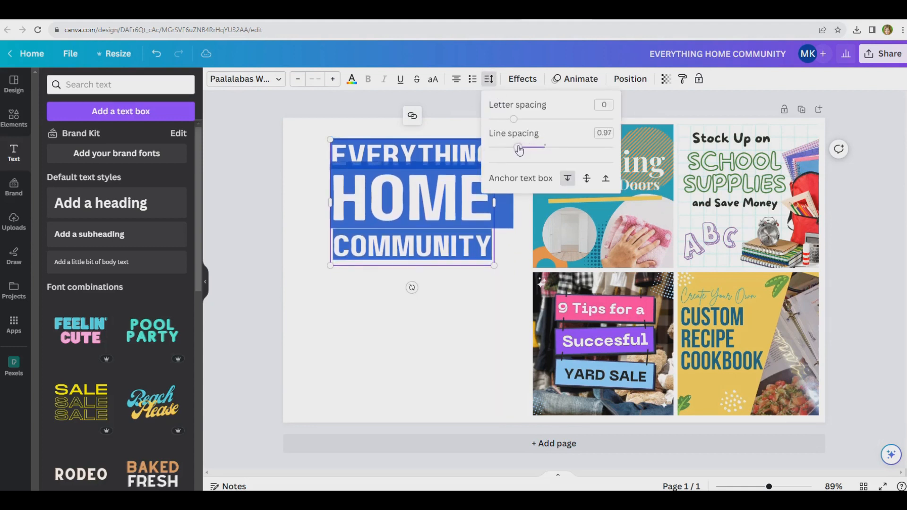
left_click(241, 244)
left_click(314, 298)
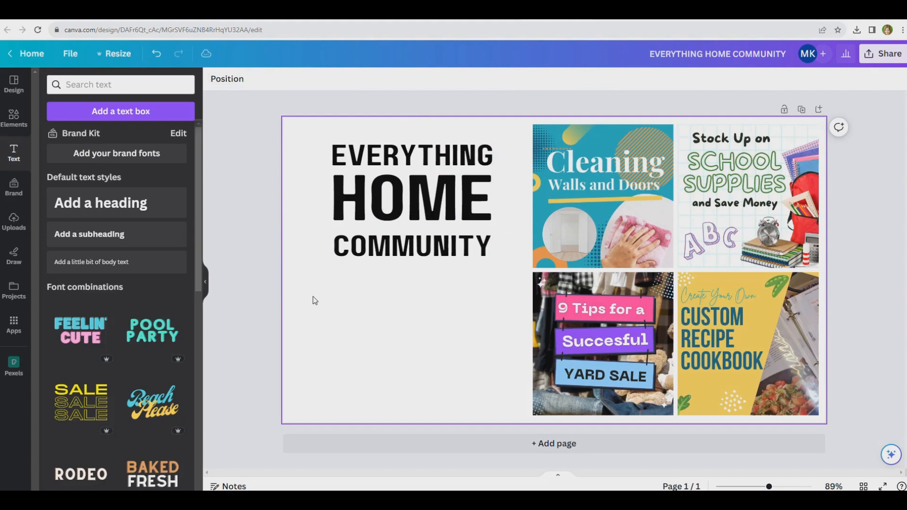
- Enlarge the whole three-line heading so it fills the width of the blank area beside the image grid
left_click_drag(411, 194, 404, 193)
left_click_drag(488, 264, 533, 298)
left_click_drag(326, 136, 297, 133)
left_click_drag(406, 220, 407, 219)
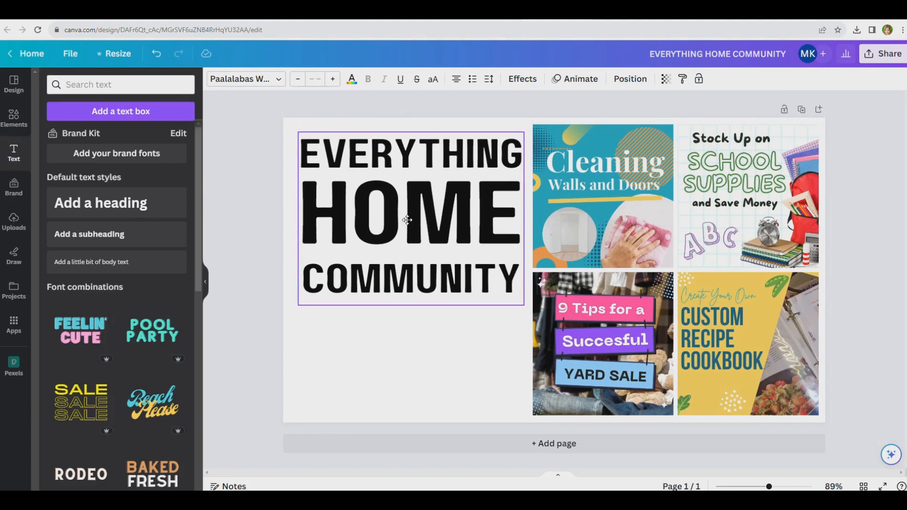
- Recolour the whole three-line heading to the dark photo colour #2a262b
double_click(345, 157)
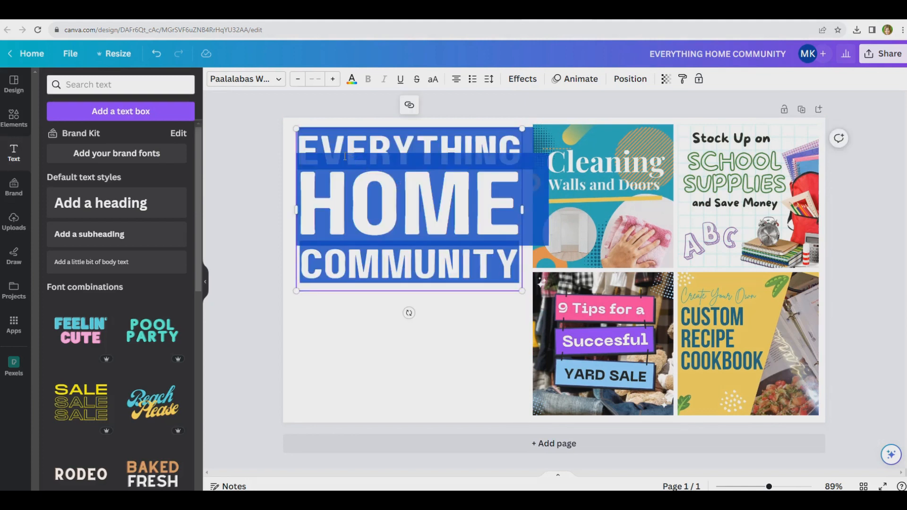
left_click(352, 79)
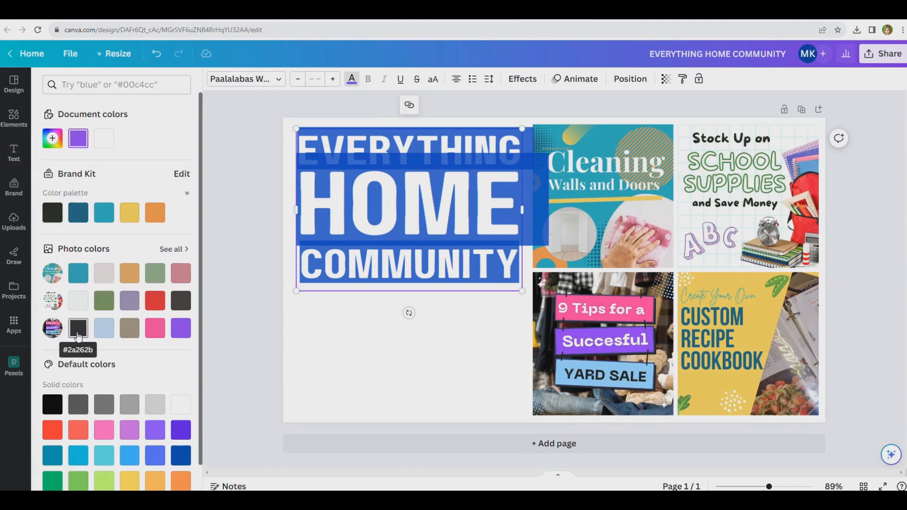
left_click(78, 336)
left_click(415, 335)
- Add an orange line with round end dots directly beneath the word COMMUNITY, stretched to about the heading's width
left_click(14, 116)
left_click(171, 204)
left_click_drag(131, 228, 312, 309)
left_click_drag(495, 289, 515, 286)
left_click(312, 368)
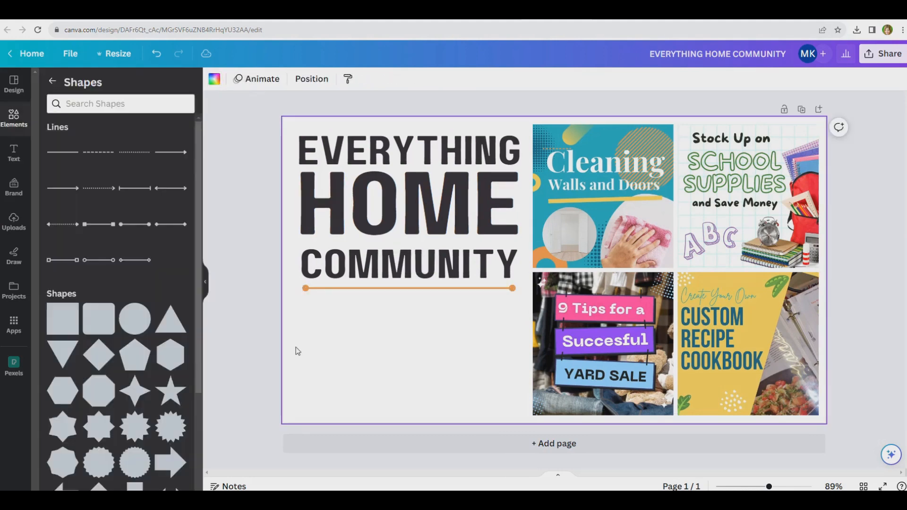
- Add the web address "home.convenecommunities.com" as body text under the orange line, sized to match the line's width
left_click(13, 152)
left_click_drag(92, 262, 299, 325)
type("home.convenecommunities.com")
left_click_drag(502, 305, 516, 304)
left_click_drag(454, 316, 455, 308)
left_click(246, 226)
- Search the graphics for a house and place the black outlined house centred below the web address
left_click(13, 118)
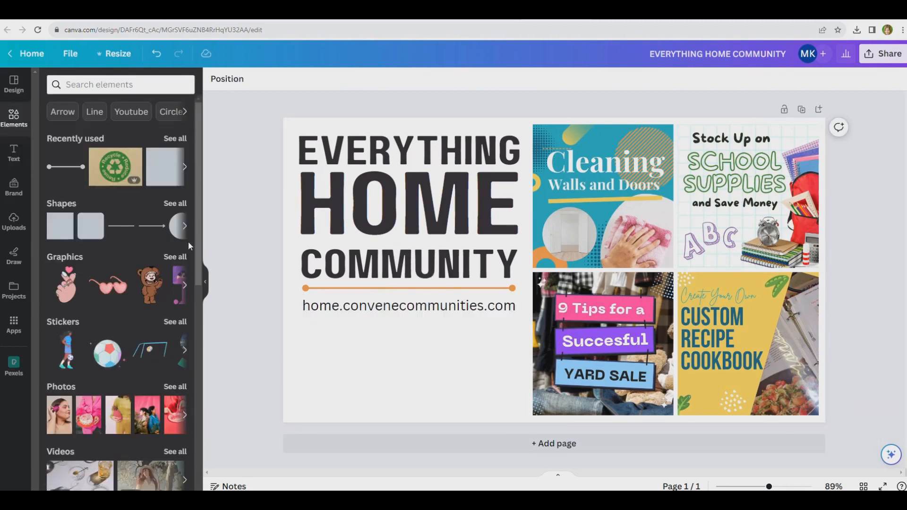
left_click(175, 256)
left_click(110, 103)
type("houst")
key("Return")
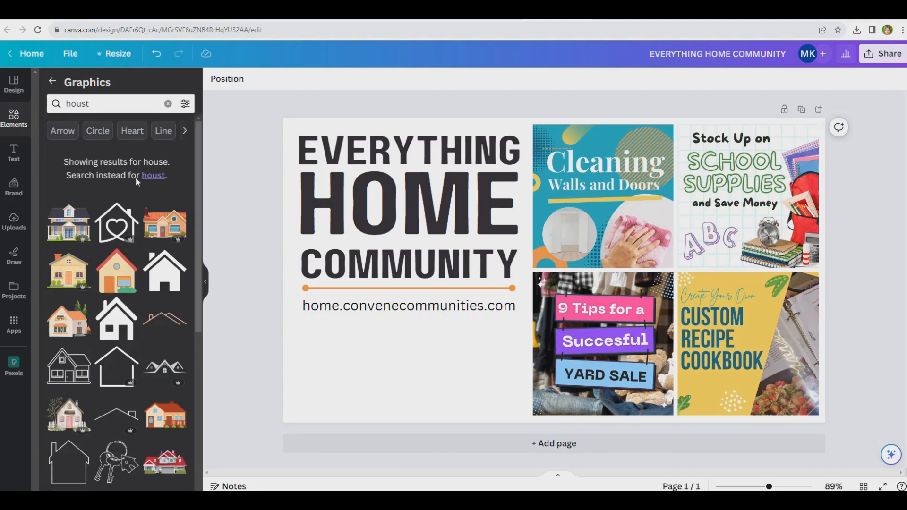
scroll(139, 313, "down", 3)
left_click_drag(65, 230, 385, 337)
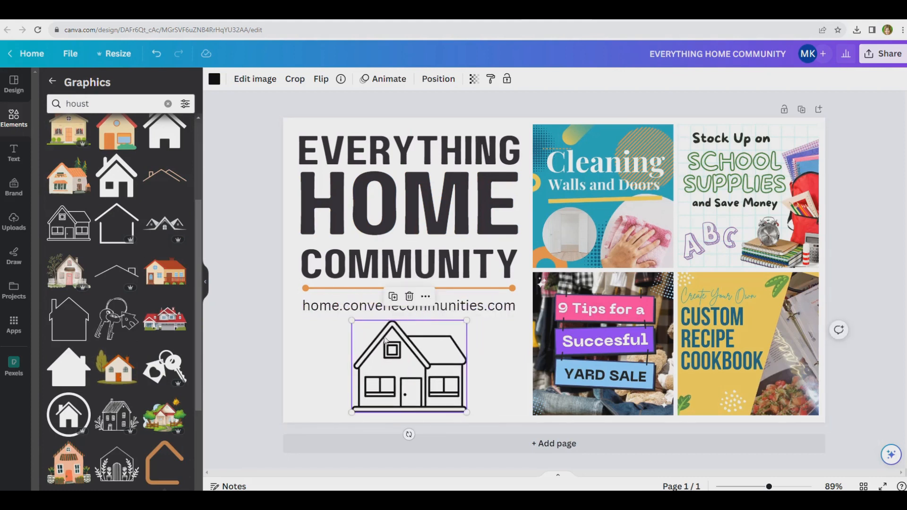
left_click(268, 325)
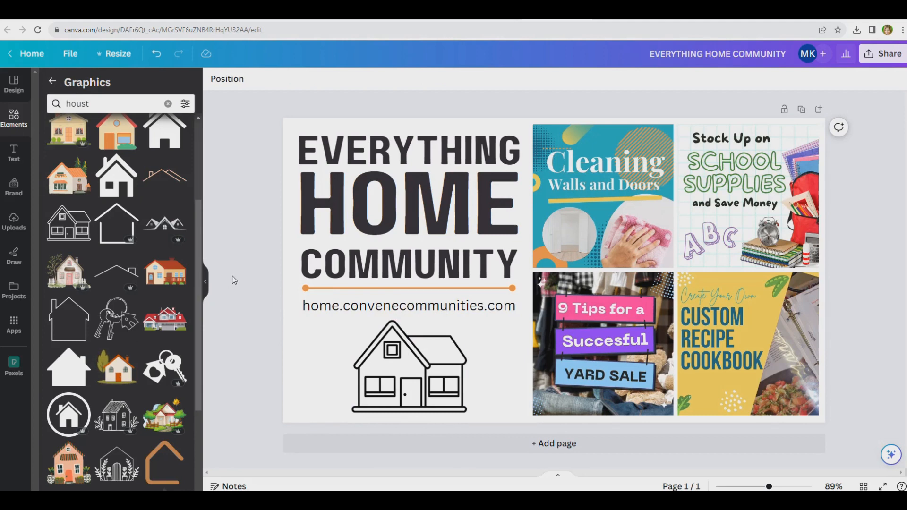
- Add a teal square shape and stretch it over the whole page as a background
left_click(14, 118)
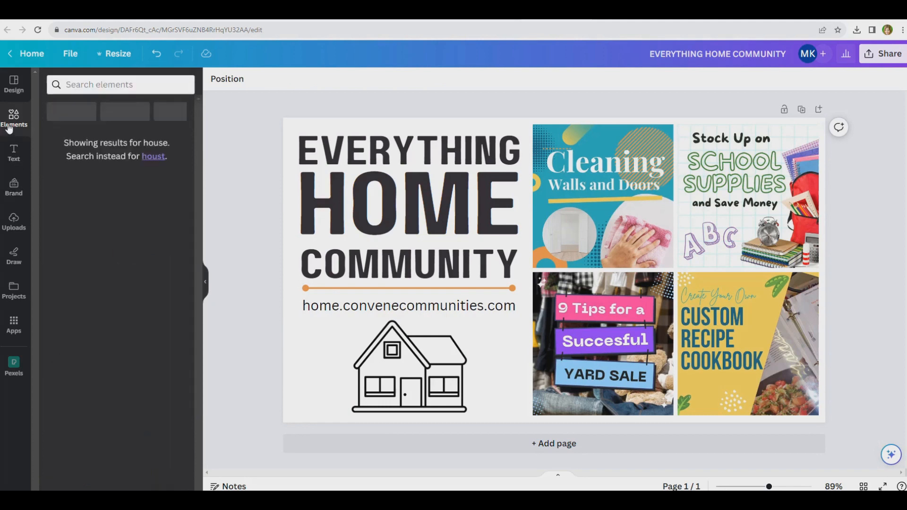
left_click_drag(62, 234, 308, 144)
left_click_drag(382, 212, 830, 431)
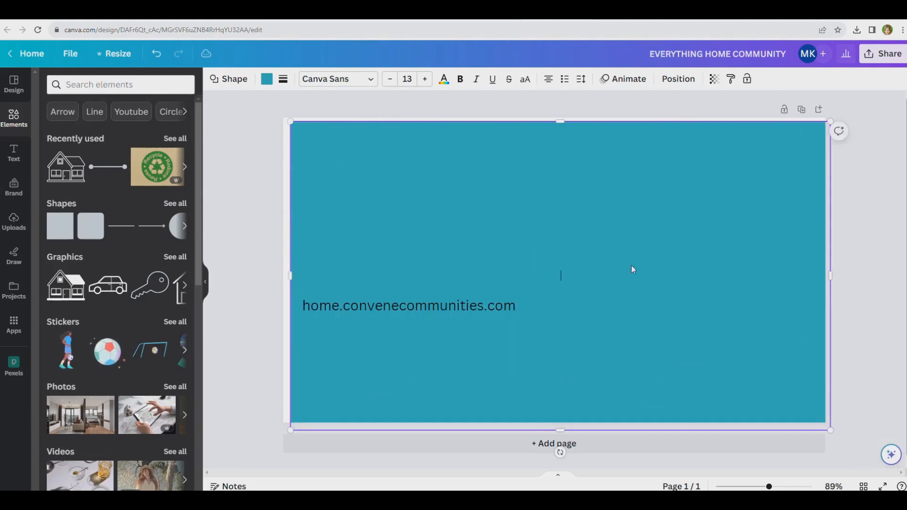
left_click(273, 114)
left_click(293, 124)
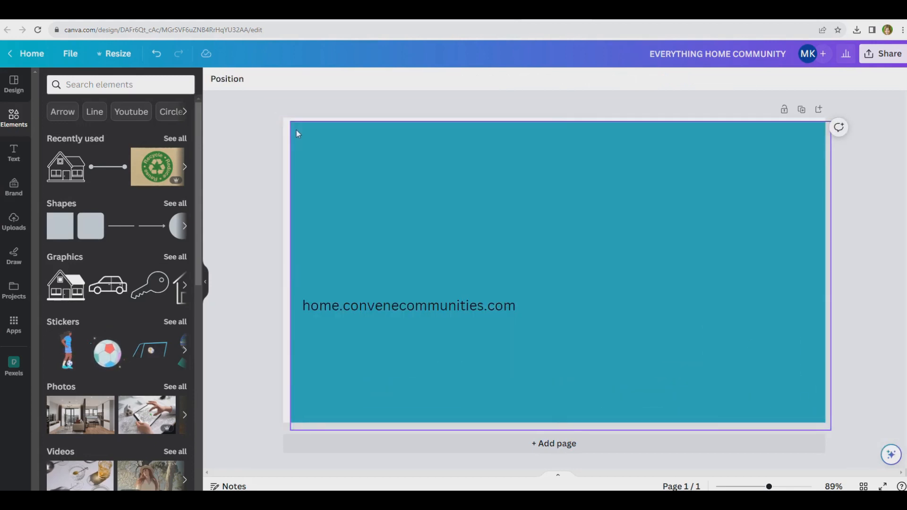
left_click_drag(291, 121, 280, 118)
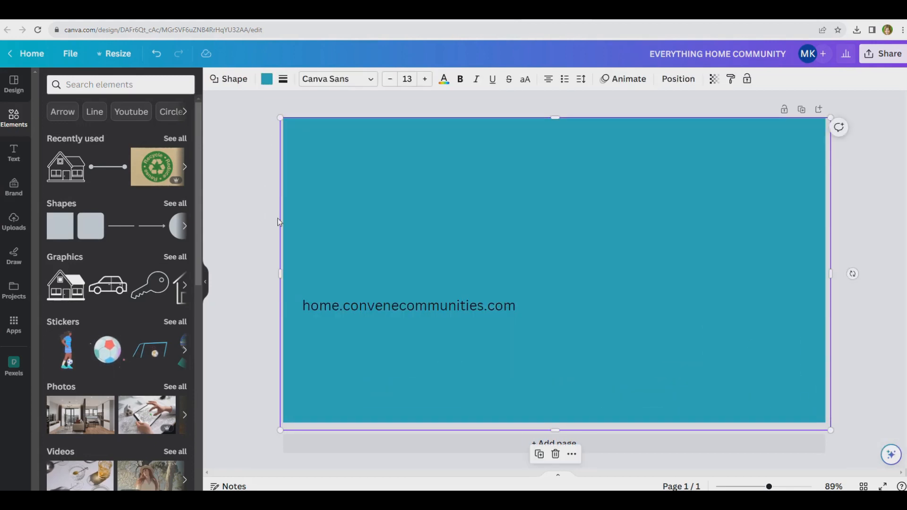
- Send the teal background shape behind all other elements and set its transparency to 65
right_click(383, 212)
mouse_move(416, 333)
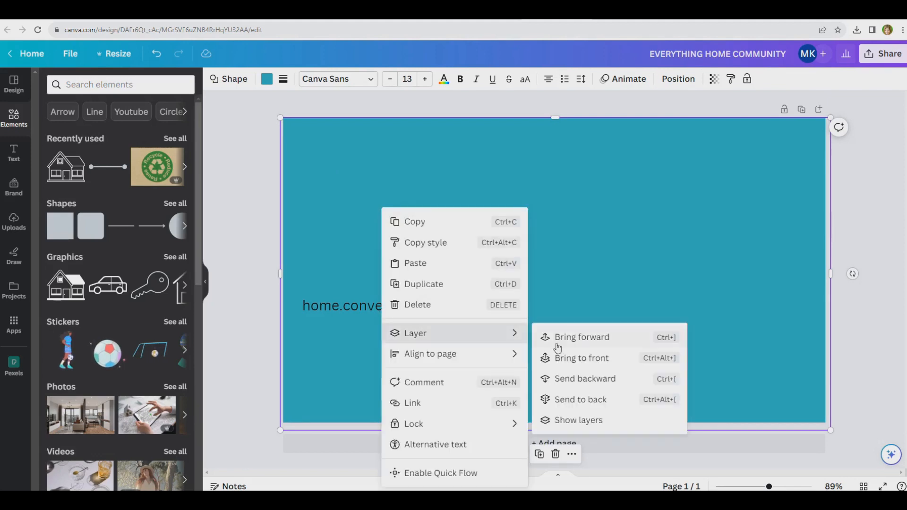
left_click(585, 400)
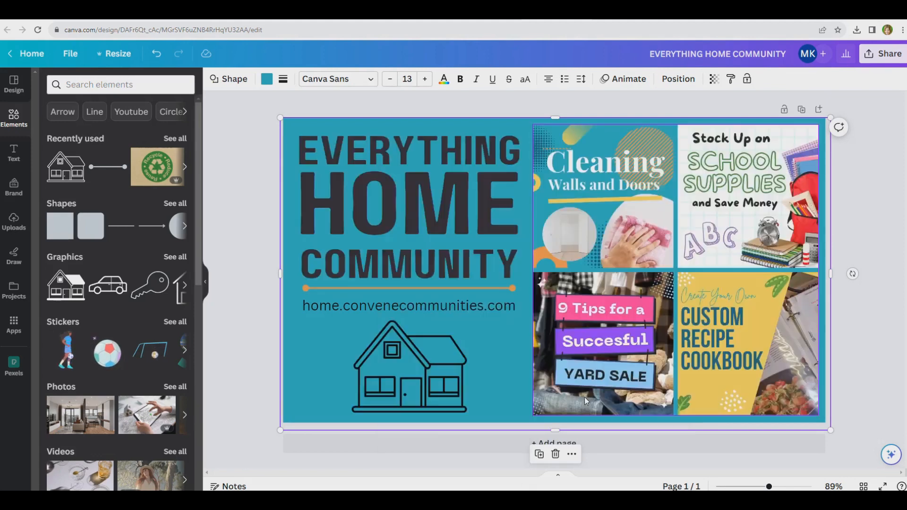
left_click(715, 79)
left_click_drag(714, 120, 682, 121)
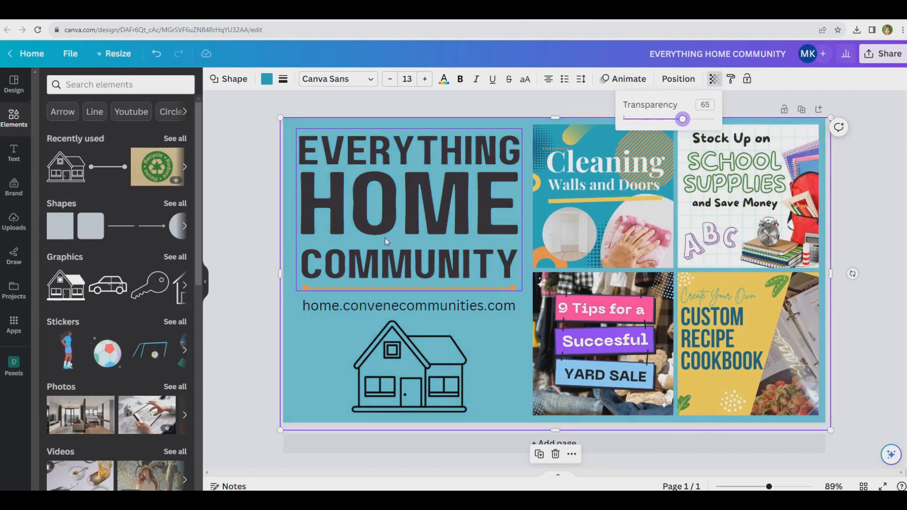
left_click(251, 280)
left_click(261, 261)
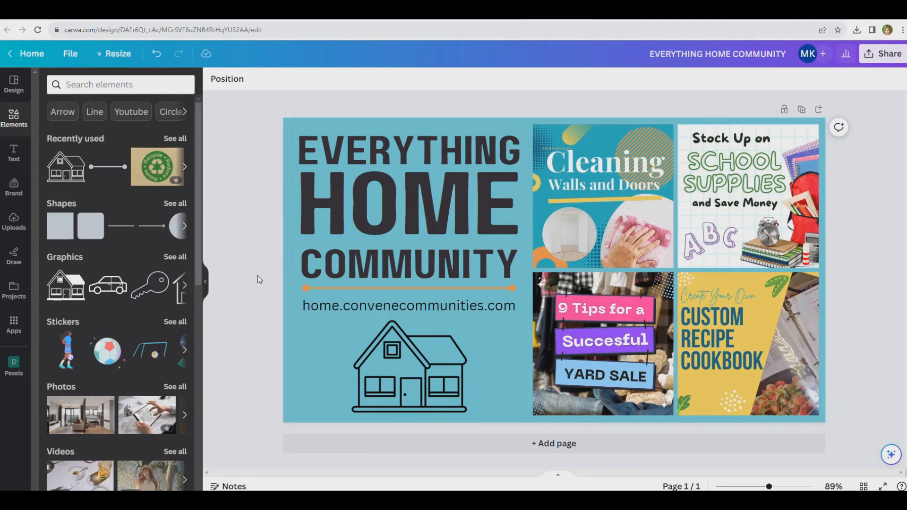
- Recolour the house outline graphic to the orange of the brand palette
left_click(413, 394)
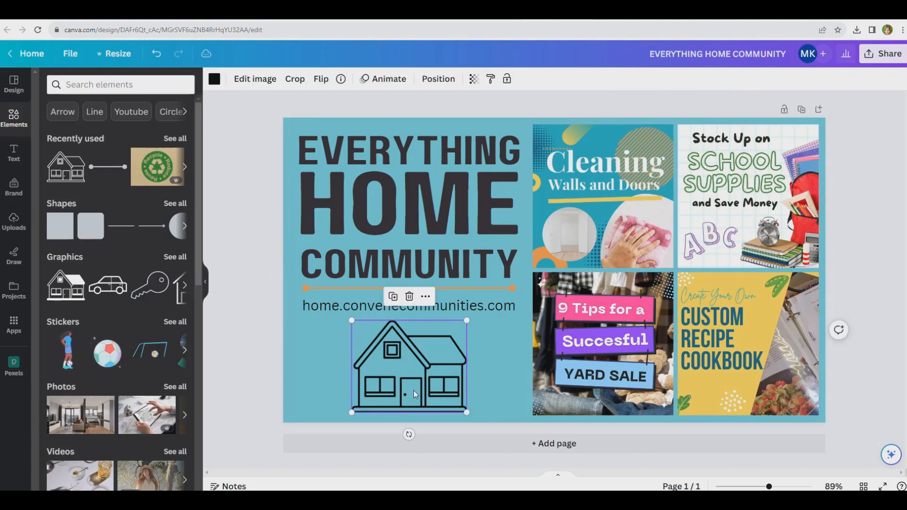
left_click(214, 79)
left_click(155, 212)
key("Escape")
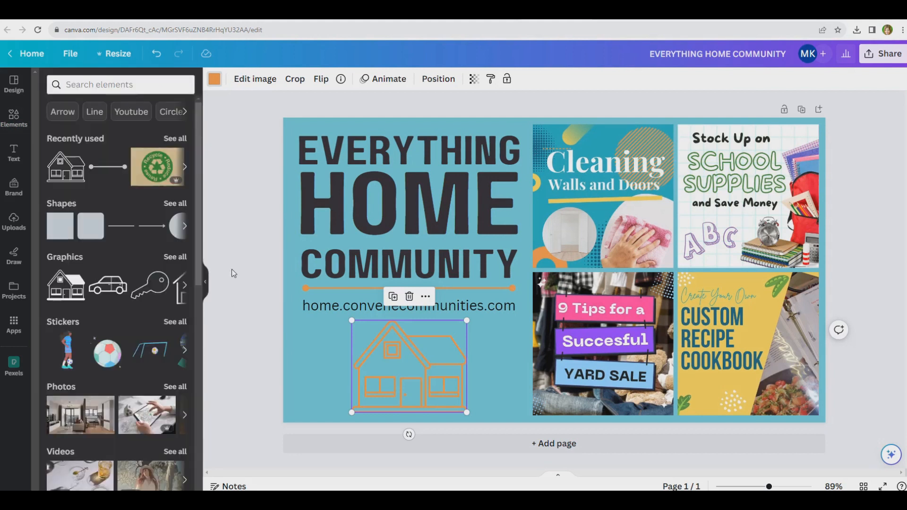
left_click(263, 367)
- Set the transparency of the orange house graphic to 33
left_click(393, 378)
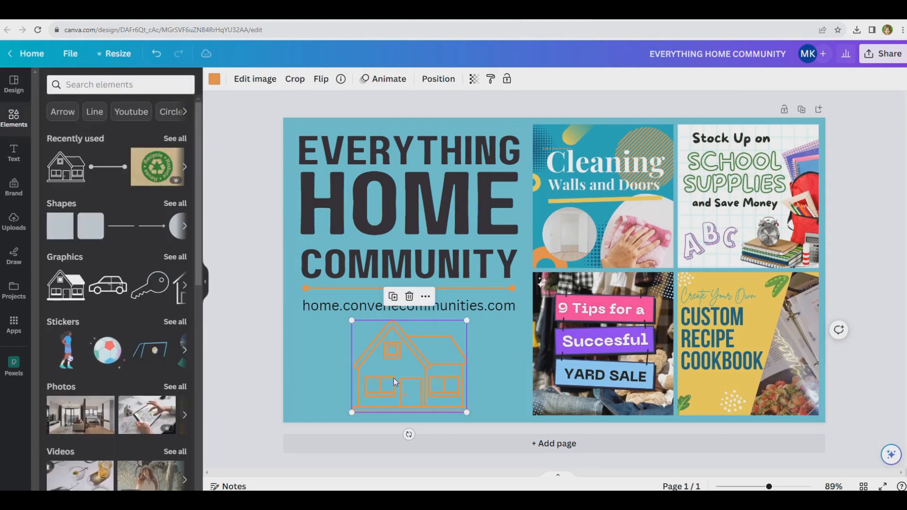
left_click(474, 80)
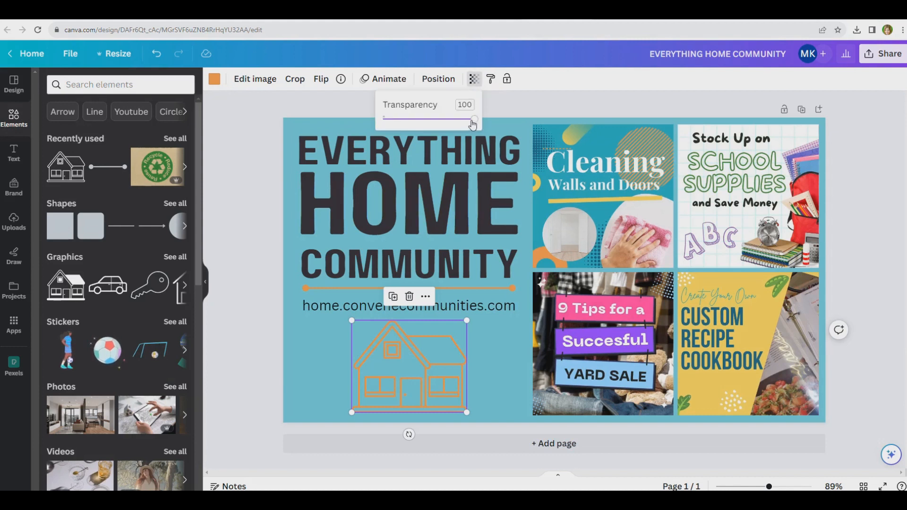
left_click_drag(473, 125, 413, 120)
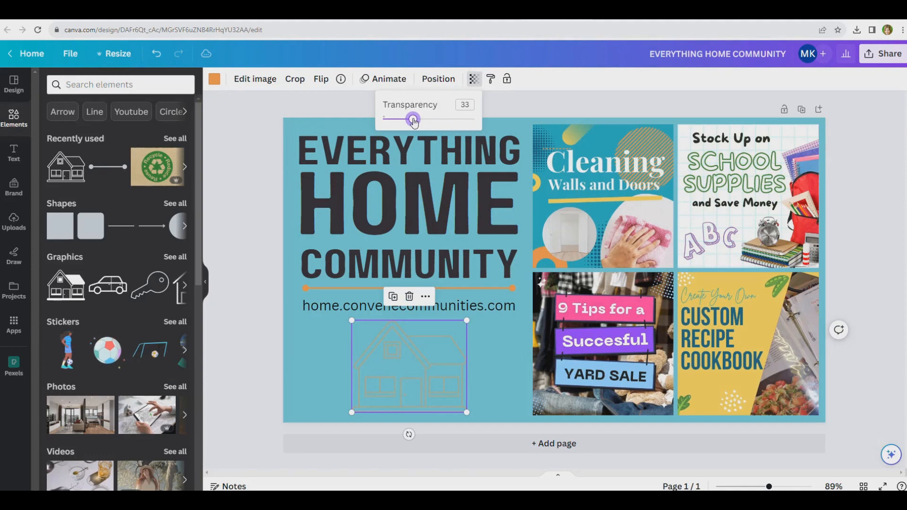
left_click(233, 257)
left_click(235, 259)
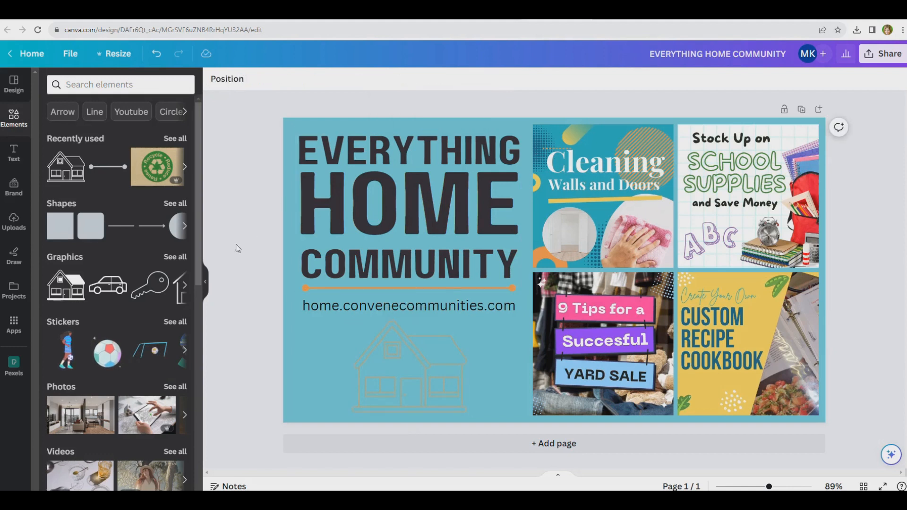
- Rearrange the text area so the house sits above the heading, with the heading, line and web address moved down below it
left_click(409, 384)
left_click_drag(407, 384, 405, 385)
left_click(249, 316)
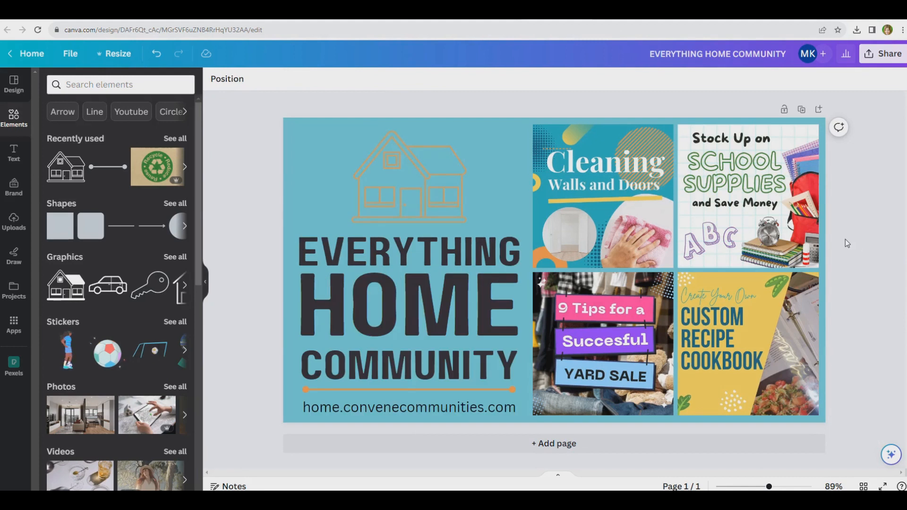